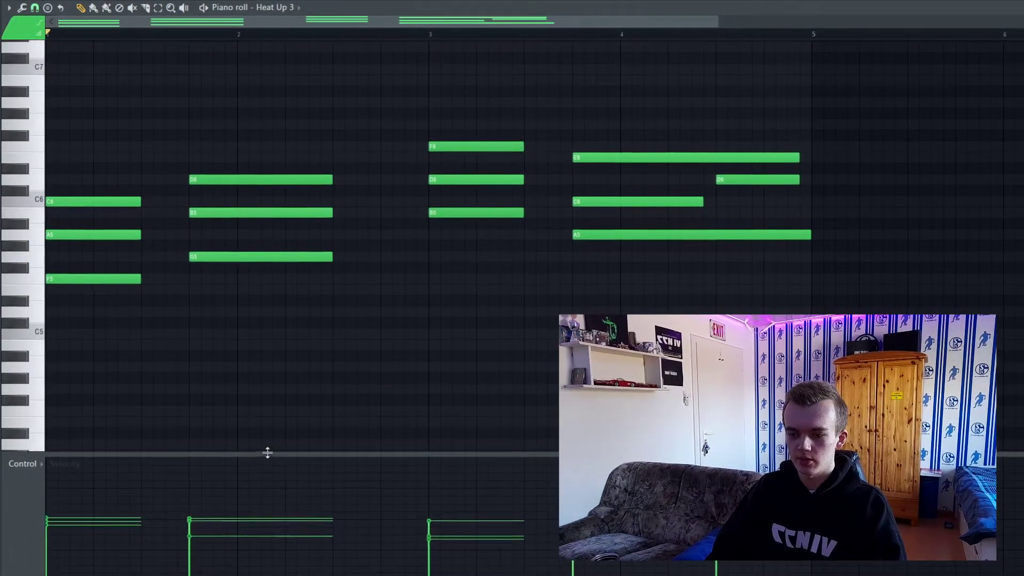
# Step: Copy the lowest note of each chord one octave down to create the bass notes F4, G4, B4 and A4
pyautogui.moveTo(268, 453); pyautogui.dragTo(272, 483)
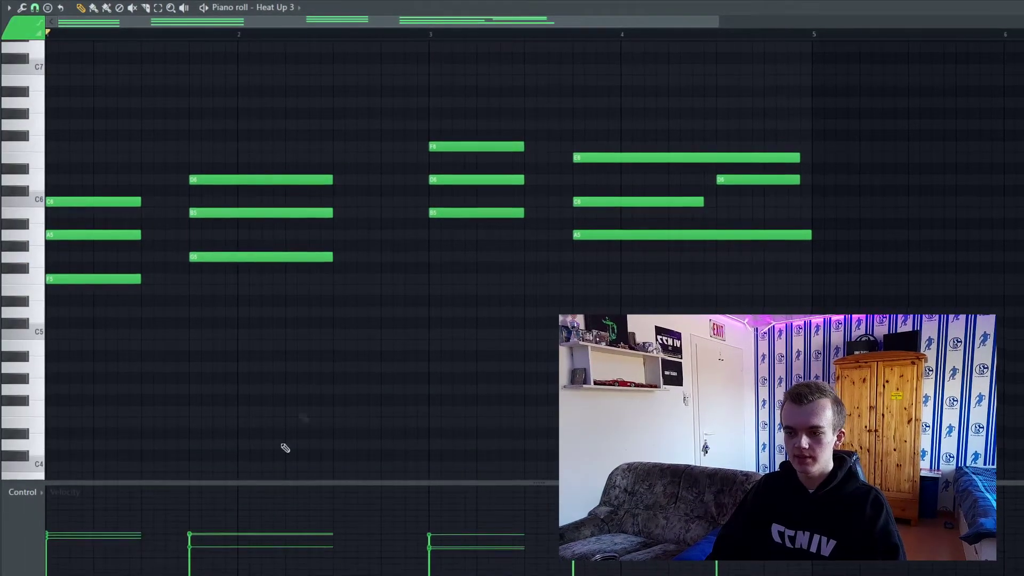
pyautogui.scroll(-1, 396, 381)
pyautogui.scroll(1, 395, 382)
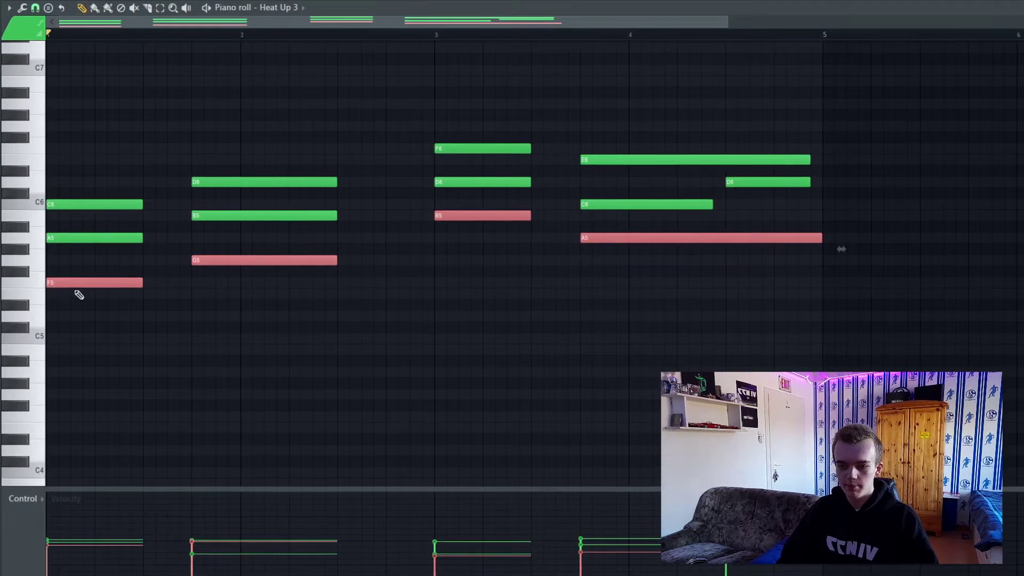
pyautogui.moveTo(69, 287); pyautogui.dragTo(29, 422)
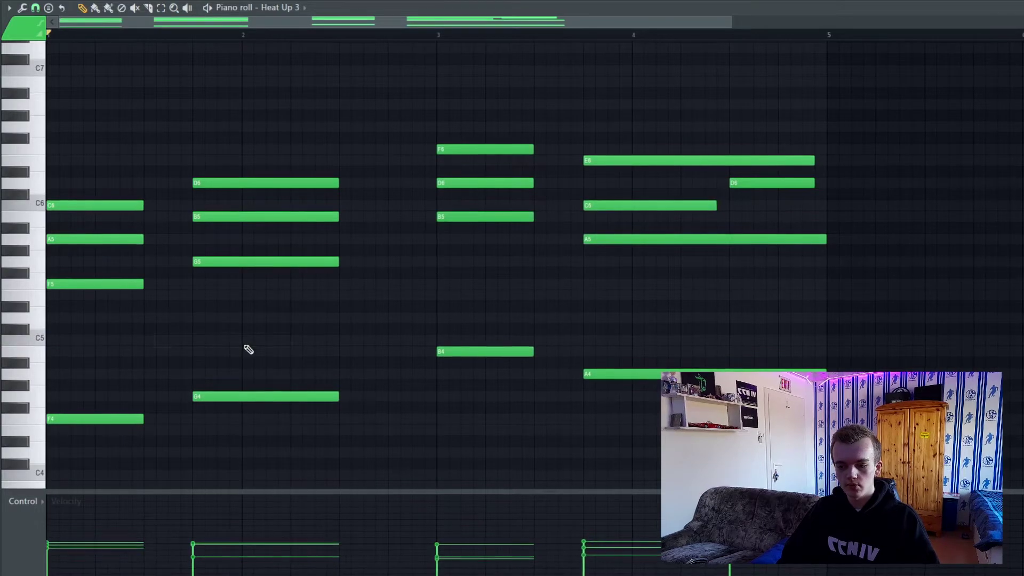
# Step: Place a short G5 melody note inside the first chord and play the pattern back
pyautogui.scroll(1, 248, 349)
pyautogui.click(184, 329)
pyautogui.moveTo(433, 328); pyautogui.dragTo(105, 288)
pyautogui.press('space')
pyautogui.press('space')
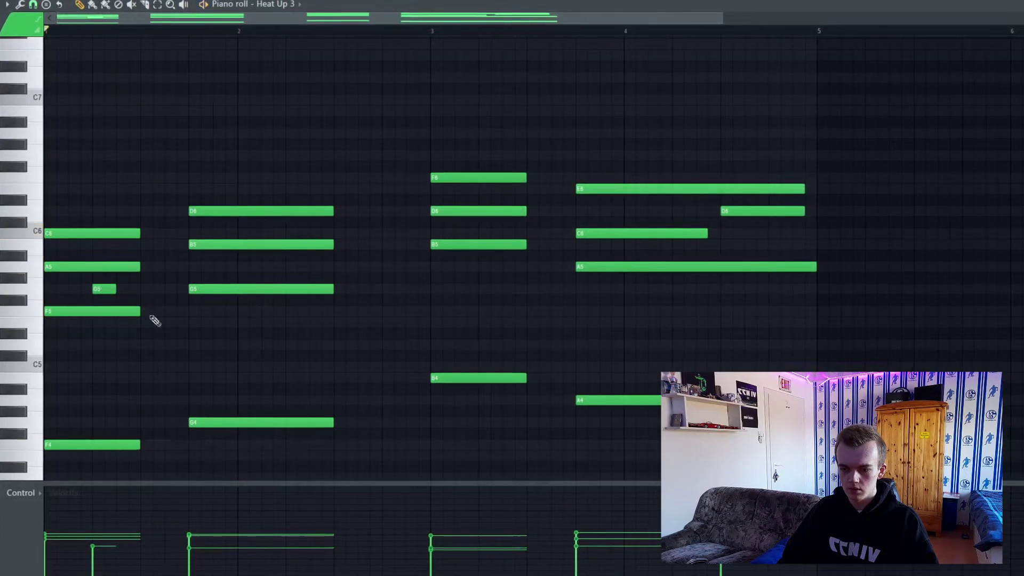
# Step: Add melody notes F5 after the first chord and A5 and C6 before the third, extending the G5 note until just before the second chord
pyautogui.press('space')
pyautogui.click(168, 312)
pyautogui.press('space')
pyautogui.press('space')
pyautogui.moveTo(172, 313); pyautogui.dragTo(153, 326)
pyautogui.press('space')
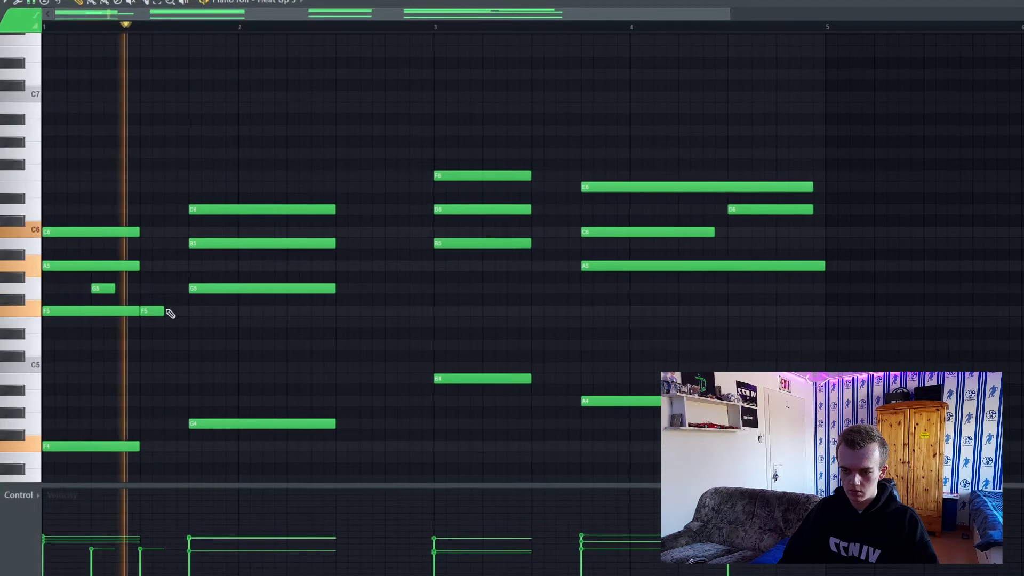
pyautogui.moveTo(115, 288); pyautogui.dragTo(134, 298)
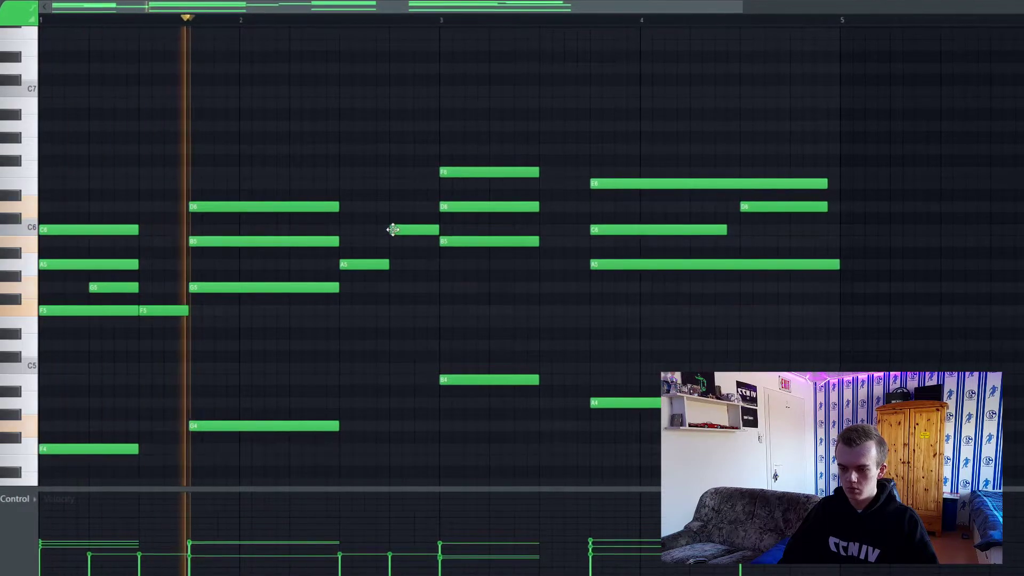
pyautogui.moveTo(138, 292); pyautogui.dragTo(177, 309)
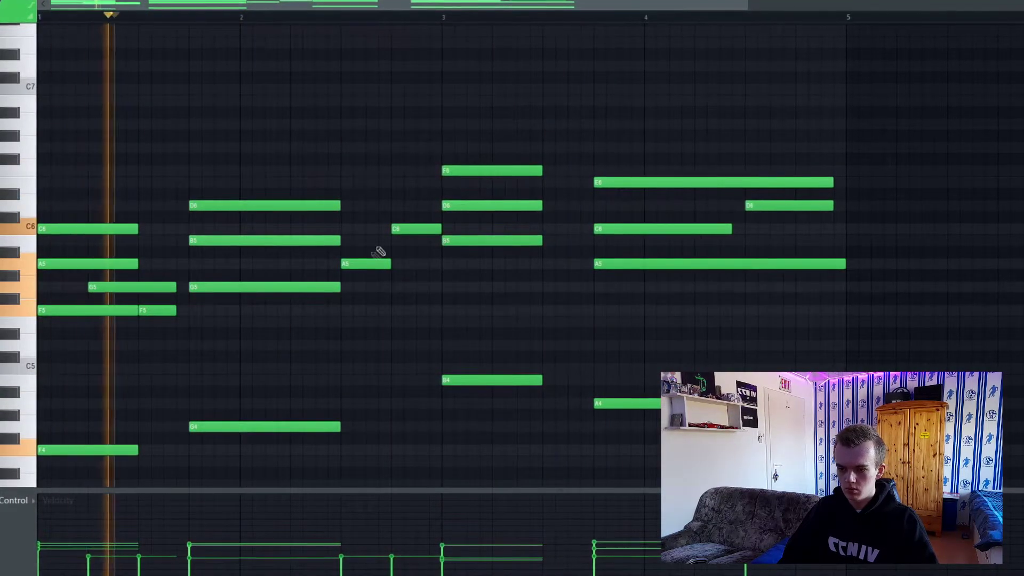
# Step: Add a C6 melody note over the second half of the third chord and a B5 note directly after it
pyautogui.moveTo(518, 228); pyautogui.dragTo(549, 229)
pyautogui.click(503, 228)
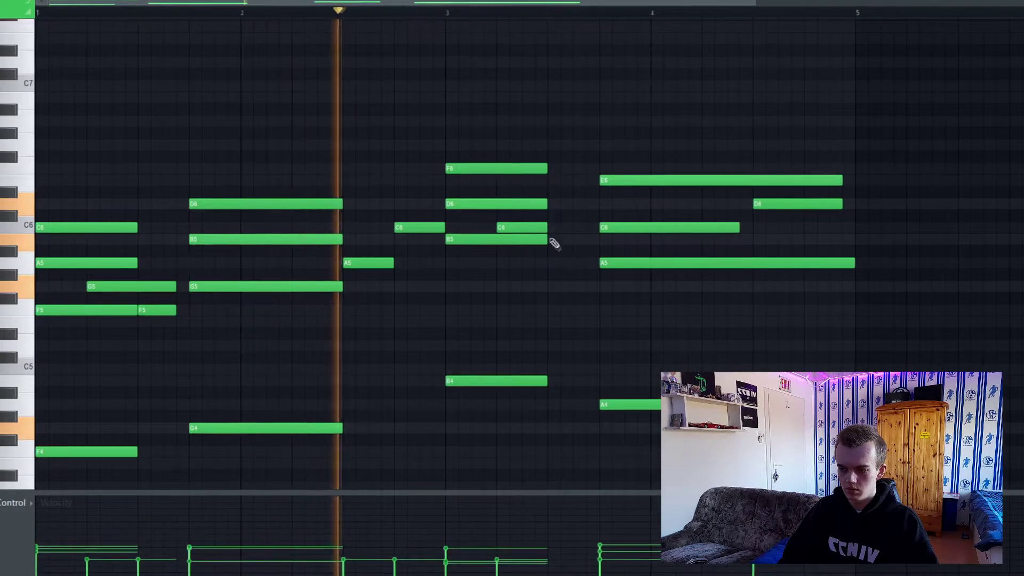
pyautogui.click(552, 240)
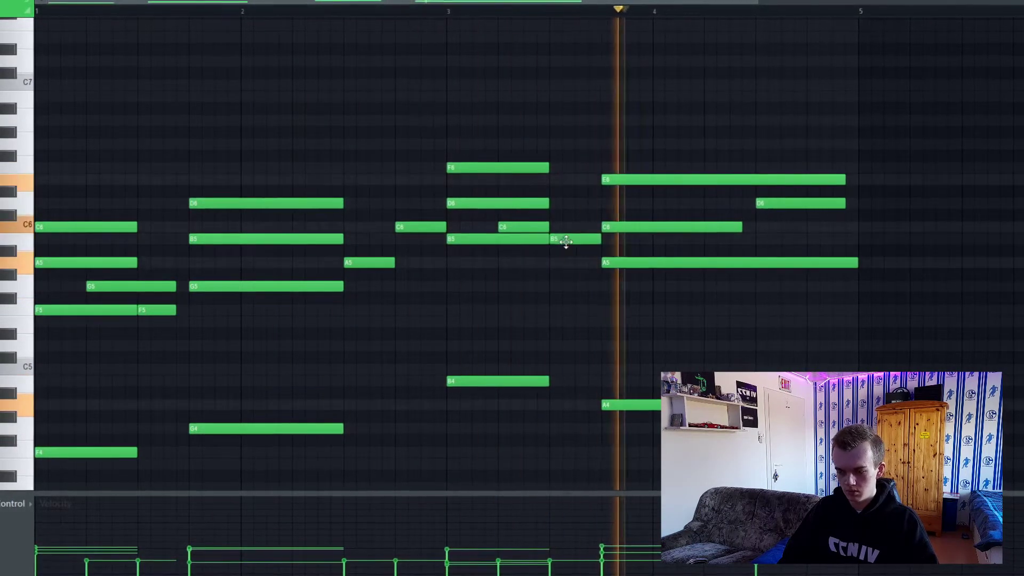
# Step: Raise the middle notes of the chords, including the final D6, by one octave and clear the selection
pyautogui.press('space')
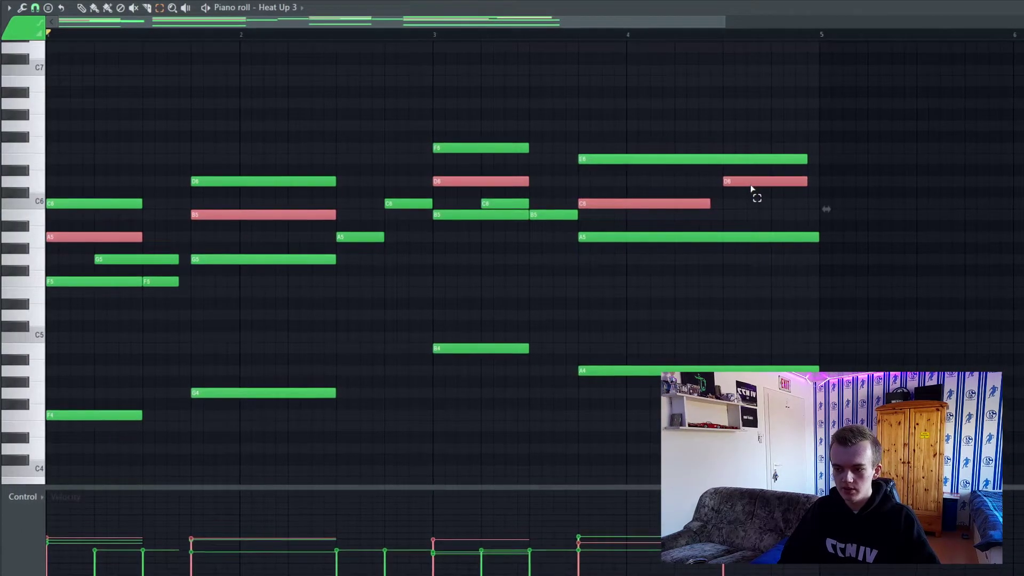
pyautogui.hotkey('ctrl', 'Up')
pyautogui.hotkey('ctrl', 'd')
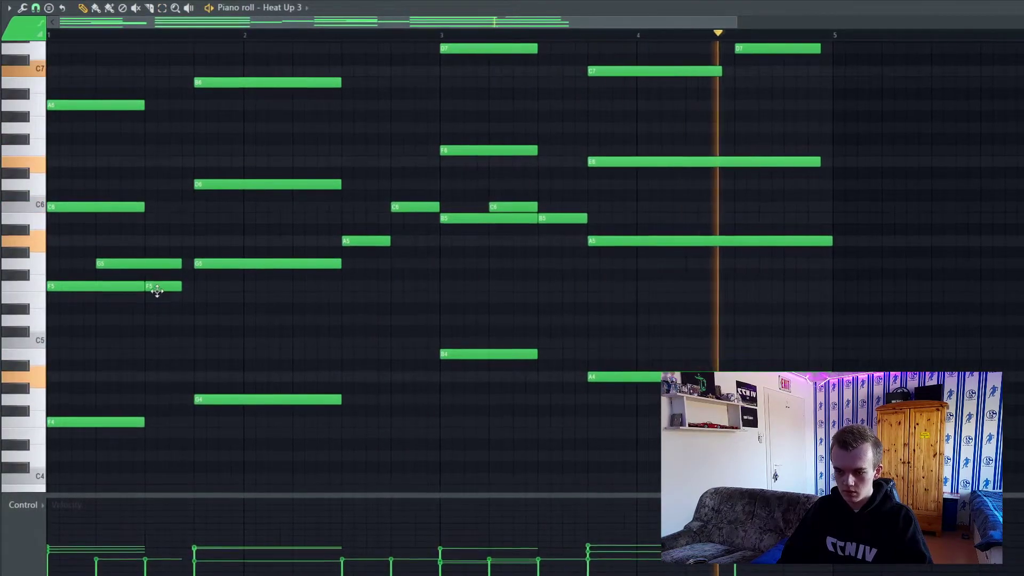
# Step: Transpose the whole melody up two semitones and audition it in playback
pyautogui.press('Up')
pyautogui.press('Up')
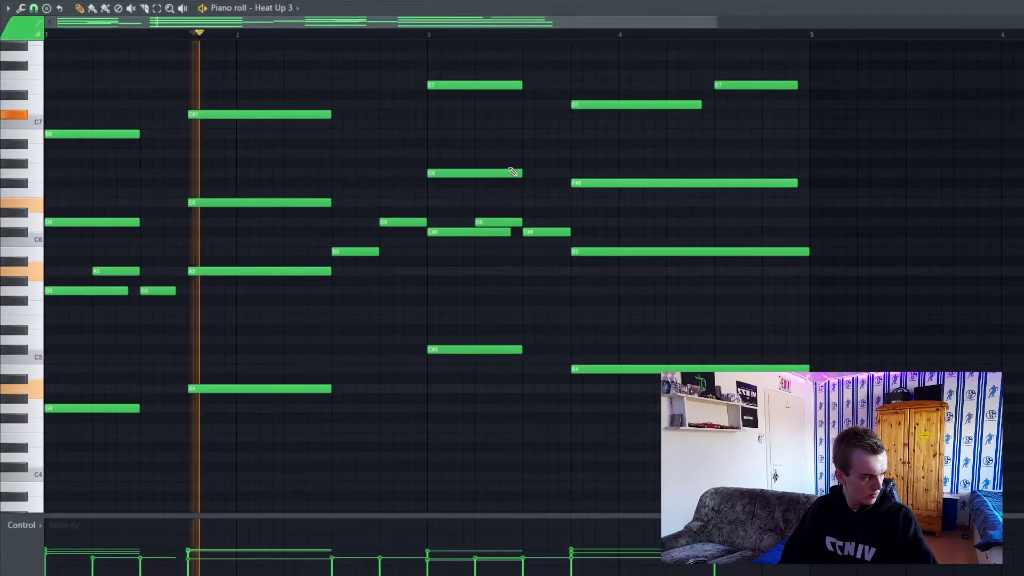
pyautogui.press('space')
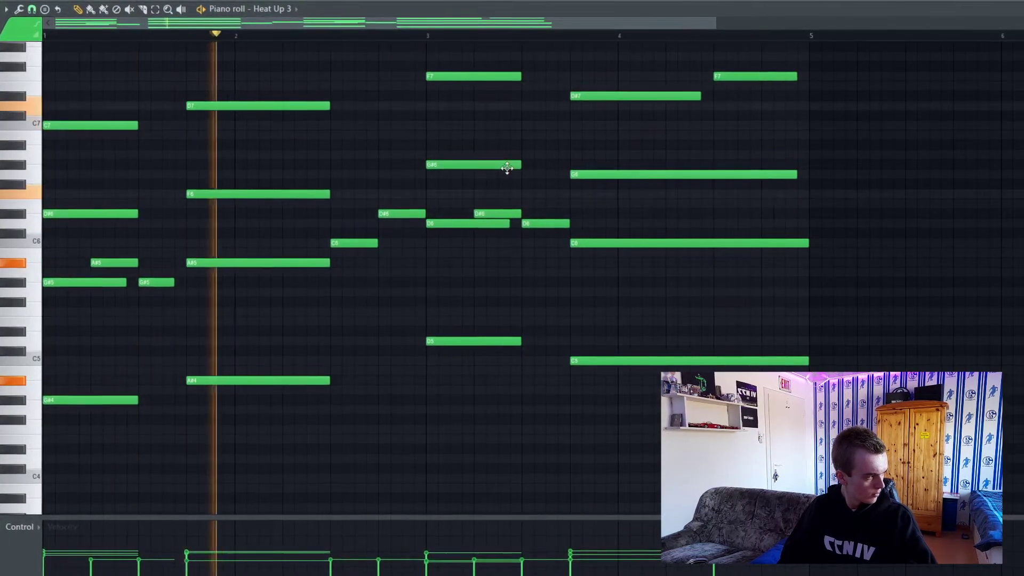
pyautogui.press('space')
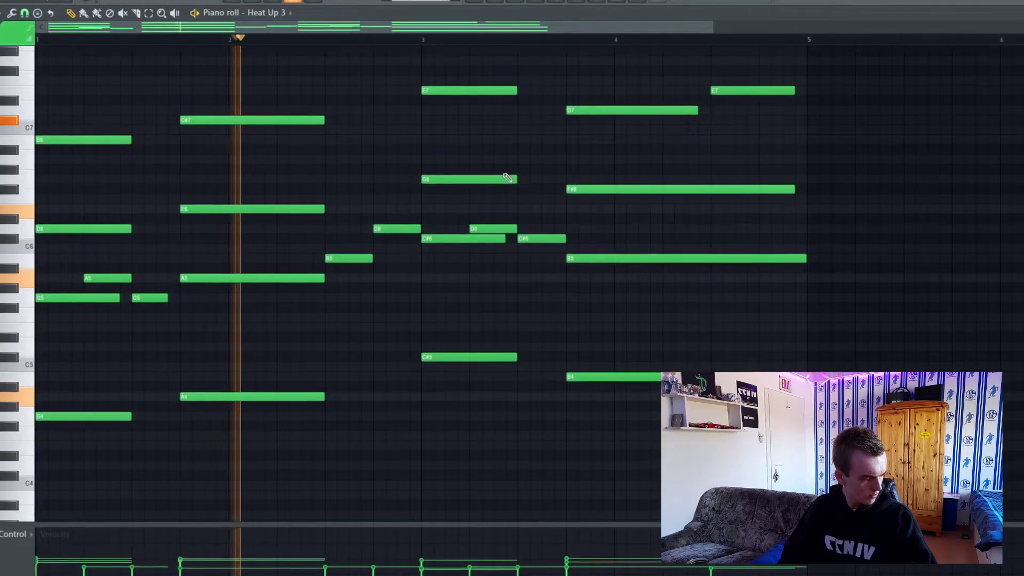
# Step: Set the piano roll's scale highlighting root note to D and enlarge the velocity area
pyautogui.click(1, 13)
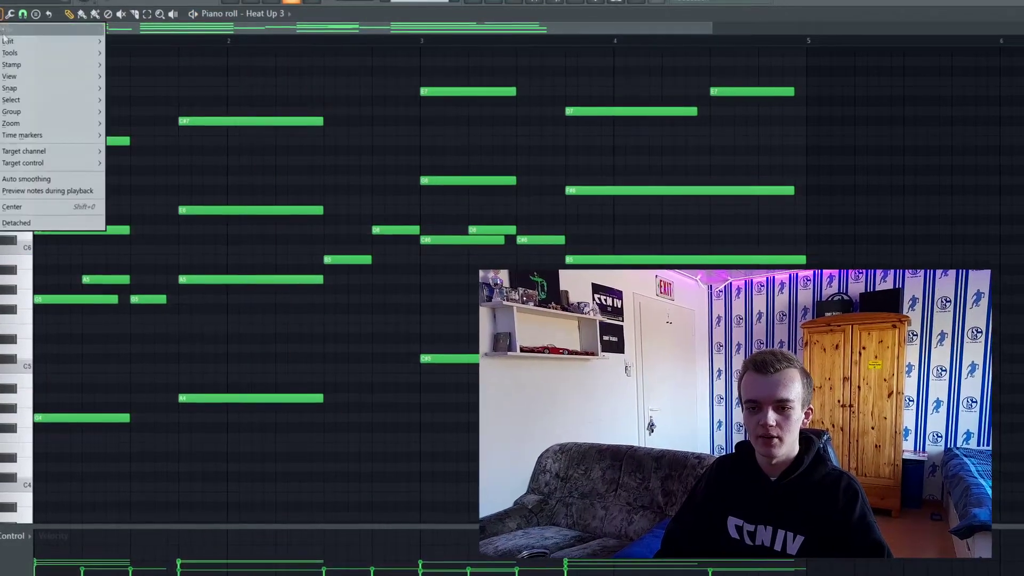
pyautogui.scroll(1, 686, 324)
pyautogui.moveTo(397, 514); pyautogui.dragTo(385, 464)
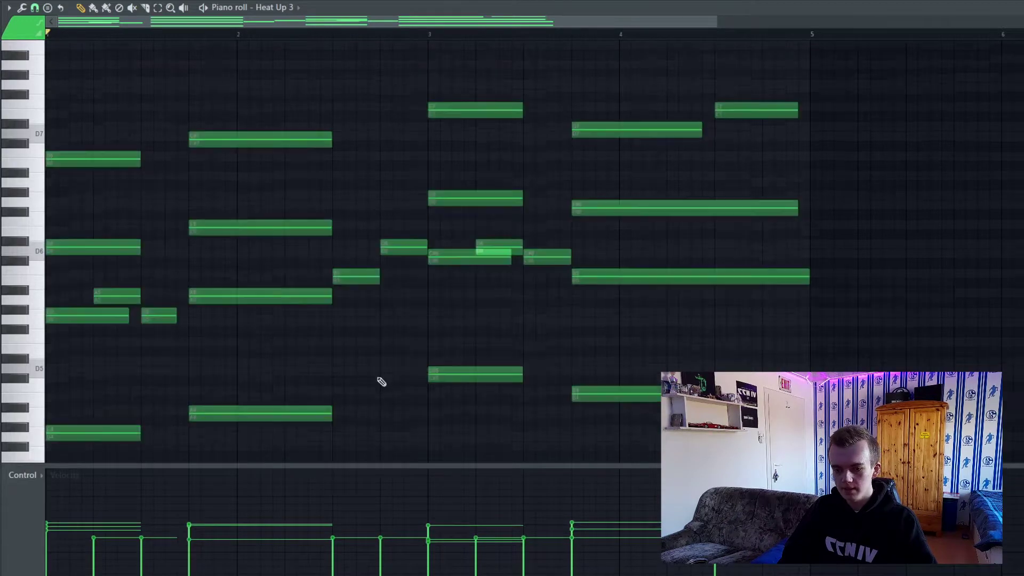
pyautogui.scroll(-1, 380, 380)
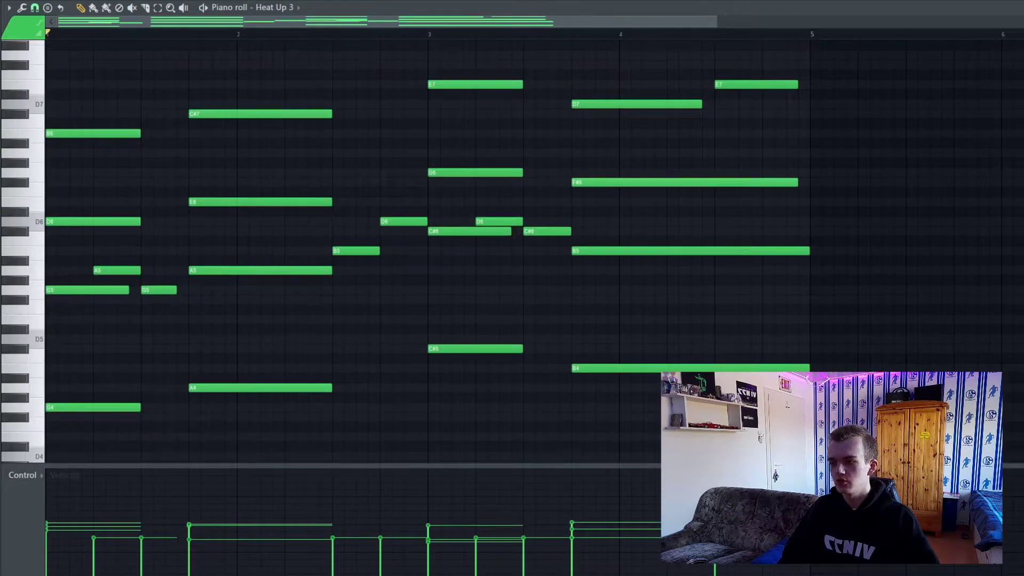
# Step: Strum the chords so their notes start slightly staggered from the lowest to the highest
pyautogui.hotkey('alt', 's')
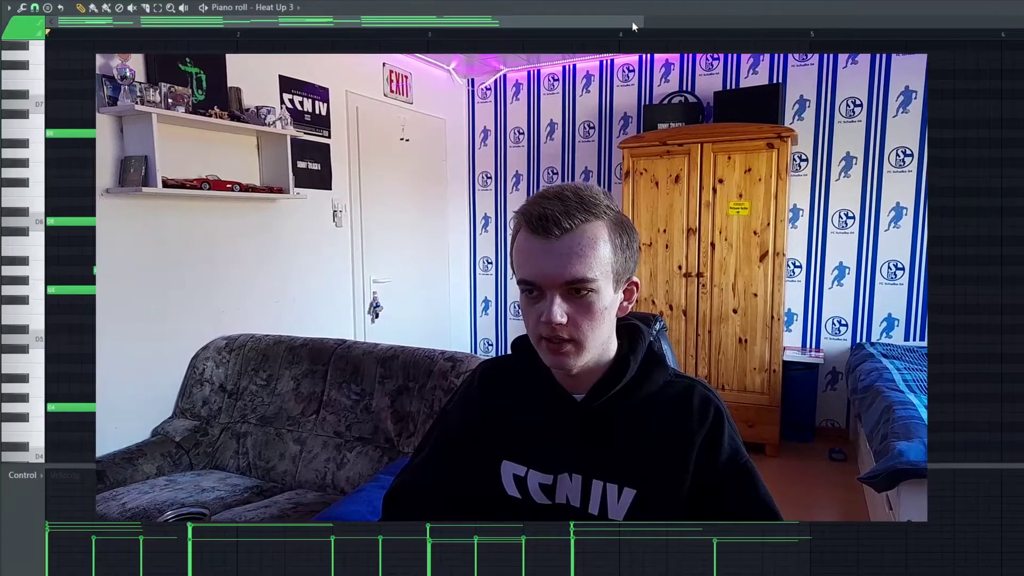
pyautogui.moveTo(633, 25); pyautogui.dragTo(117, 45)
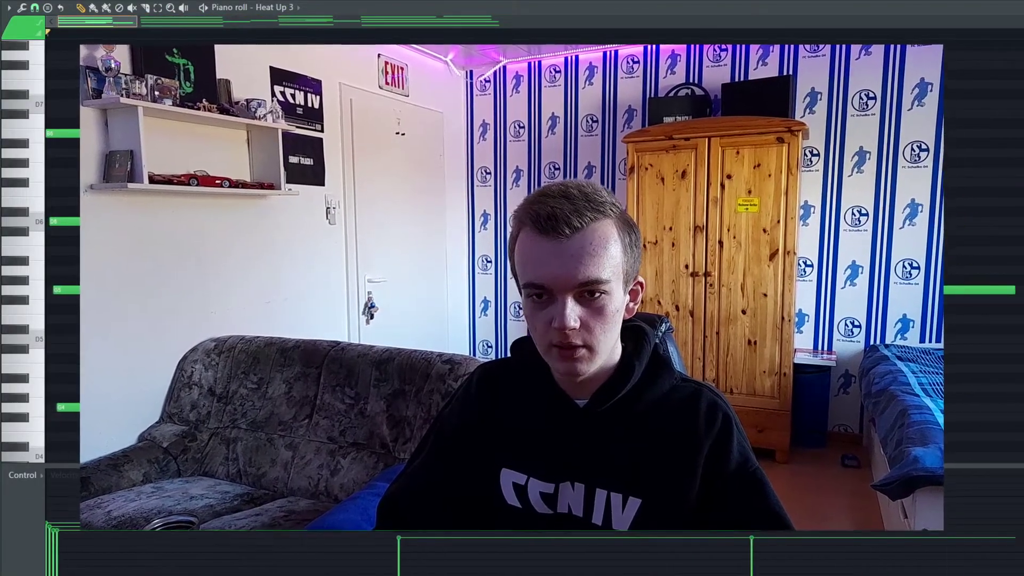
pyautogui.click(34, 8)
pyautogui.click(46, 50)
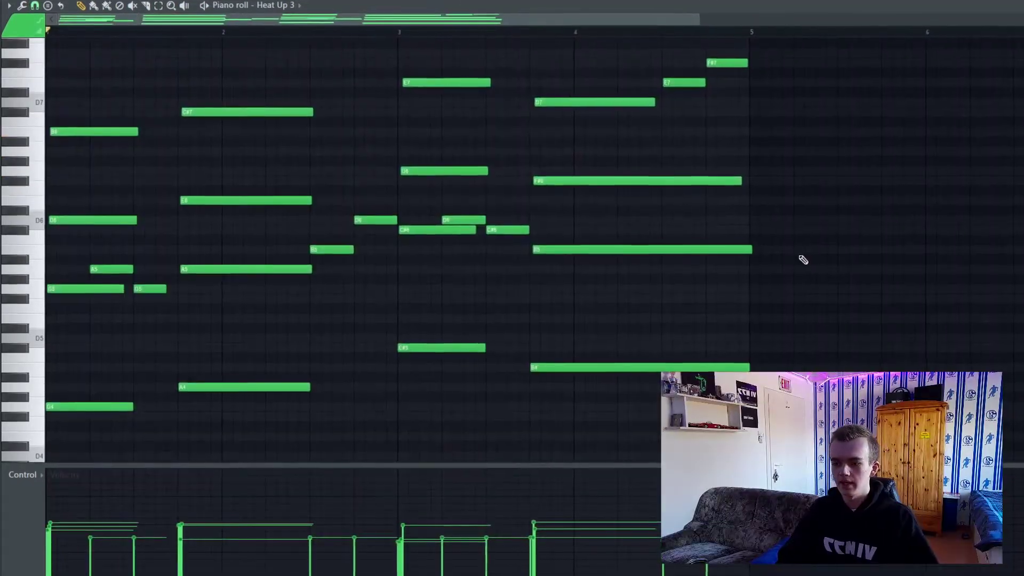
# Step: Enlarge the velocity area, lower the velocity of all notes together and play the result
pyautogui.scroll(2, 803, 258)
pyautogui.scroll(-2, 802, 258)
pyautogui.moveTo(529, 465); pyautogui.dragTo(539, 425)
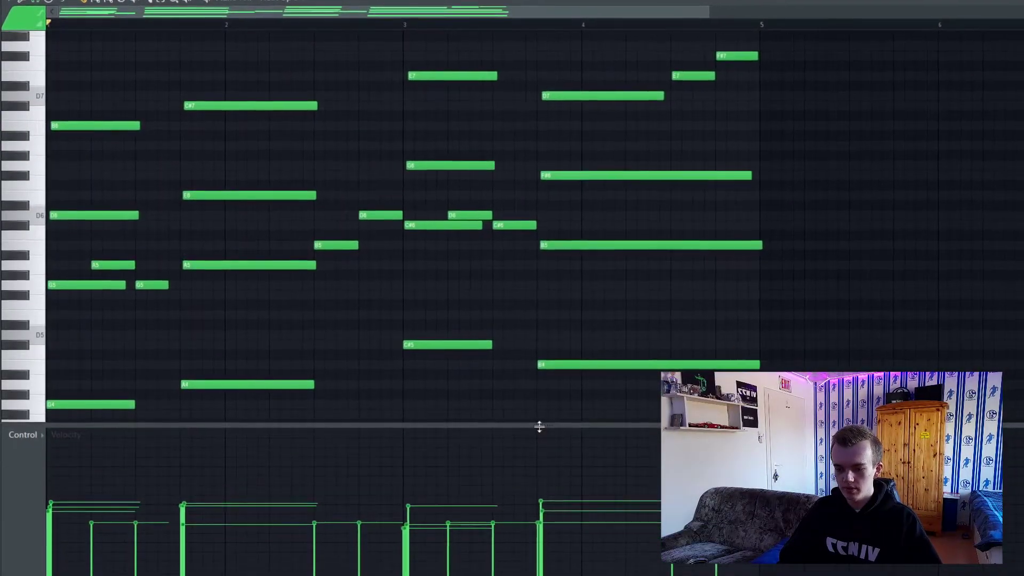
pyautogui.hotkey('ctrl', 'a')
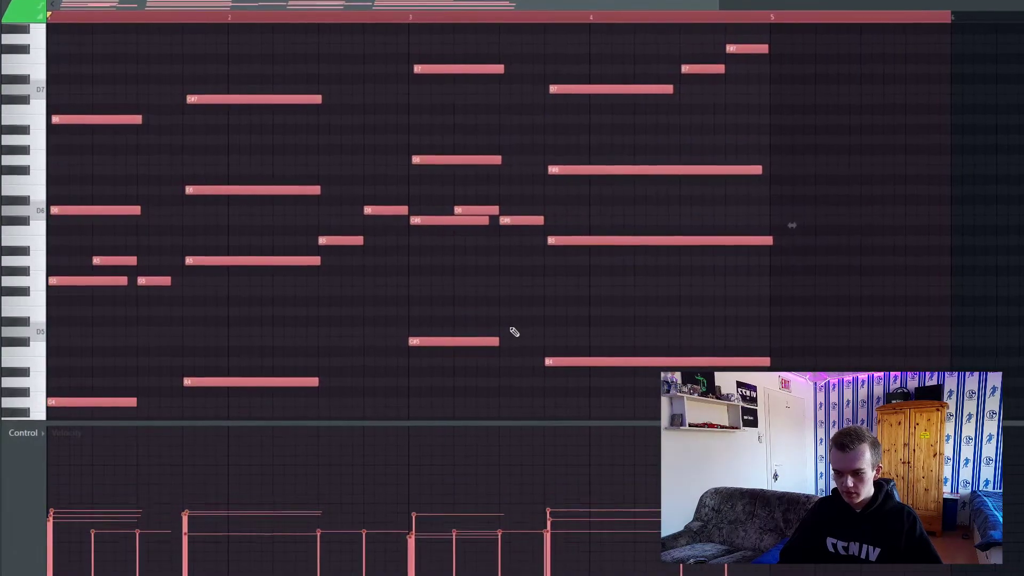
pyautogui.press('space')
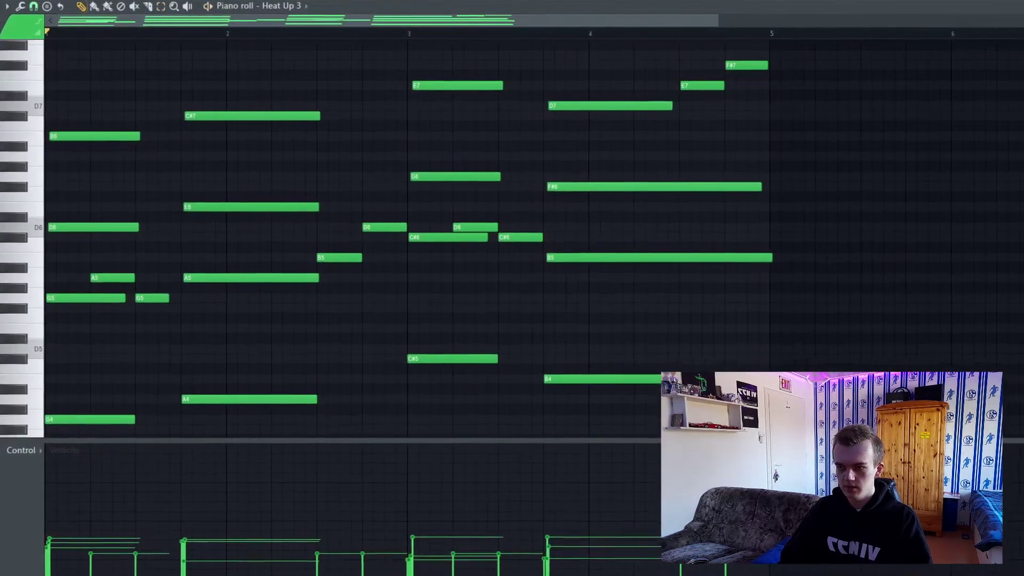
# Step: Open the Heat Up 3 instrument and audition the guitar presets GUIT BURDEN, GUIT DONT HURT and 12 STRINGS on the melody
pyautogui.press('F6')
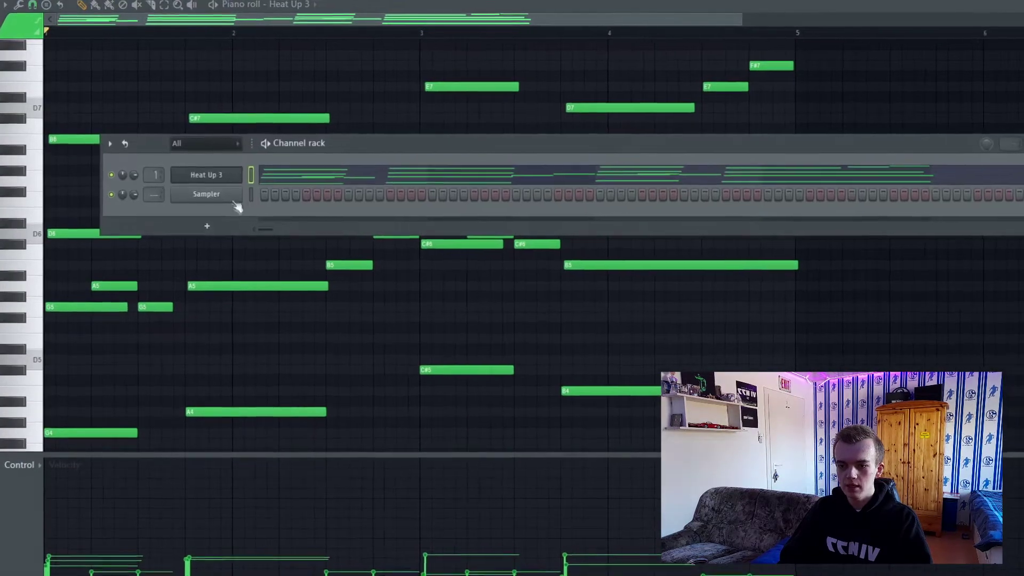
pyautogui.click(227, 174)
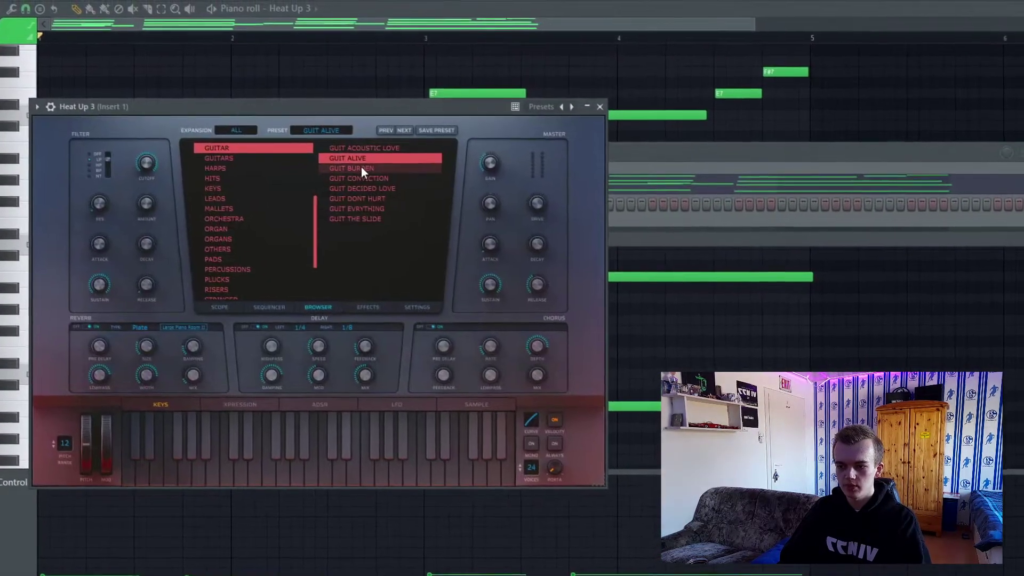
pyautogui.click(361, 167)
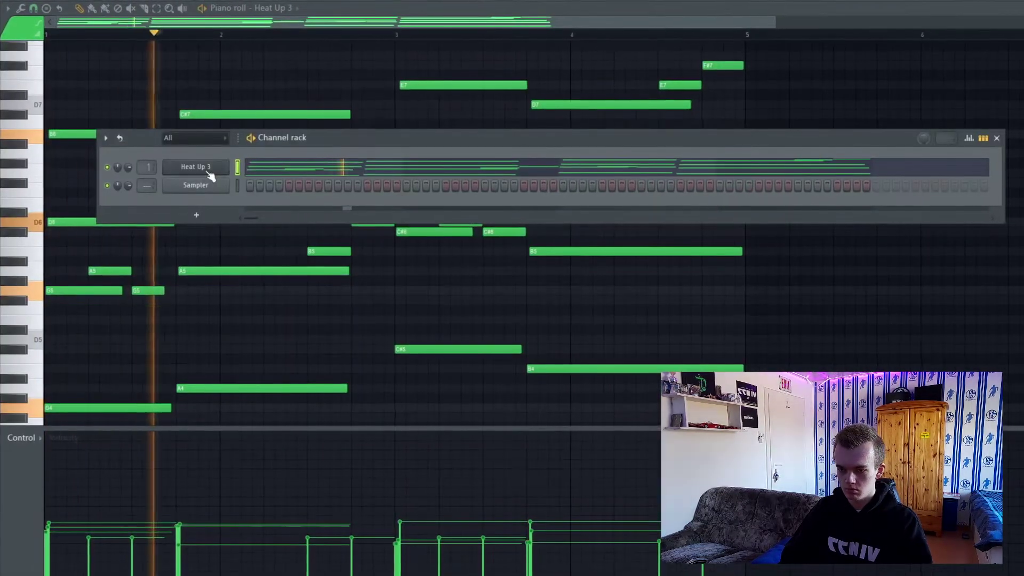
pyautogui.click(210, 174)
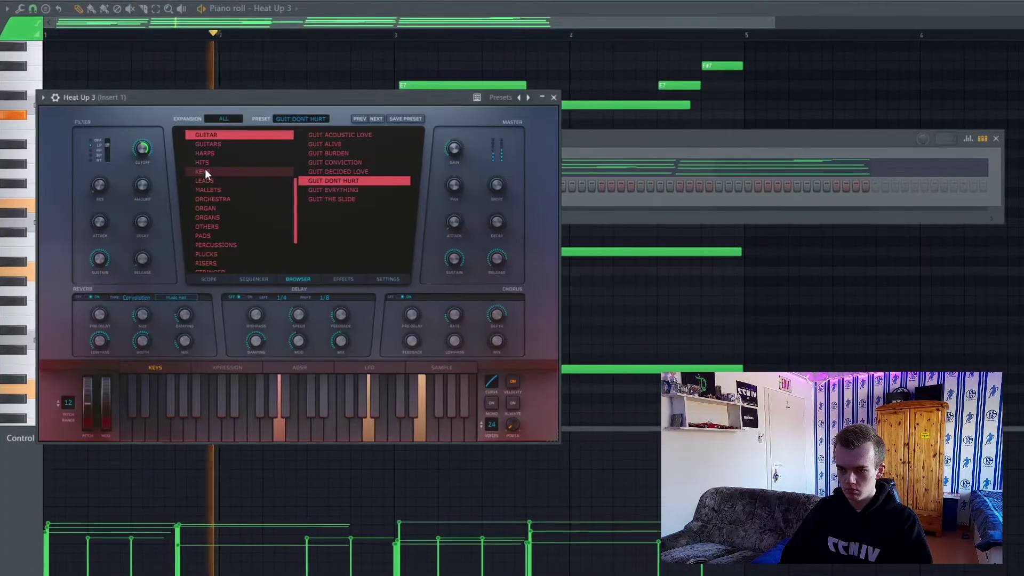
pyautogui.click(336, 182)
pyautogui.click(226, 149)
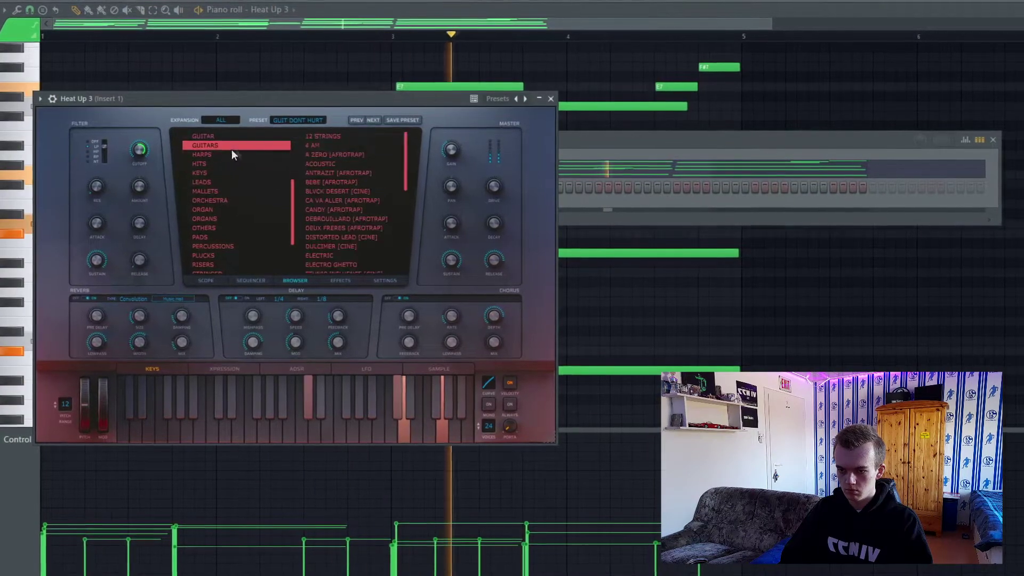
pyautogui.click(334, 140)
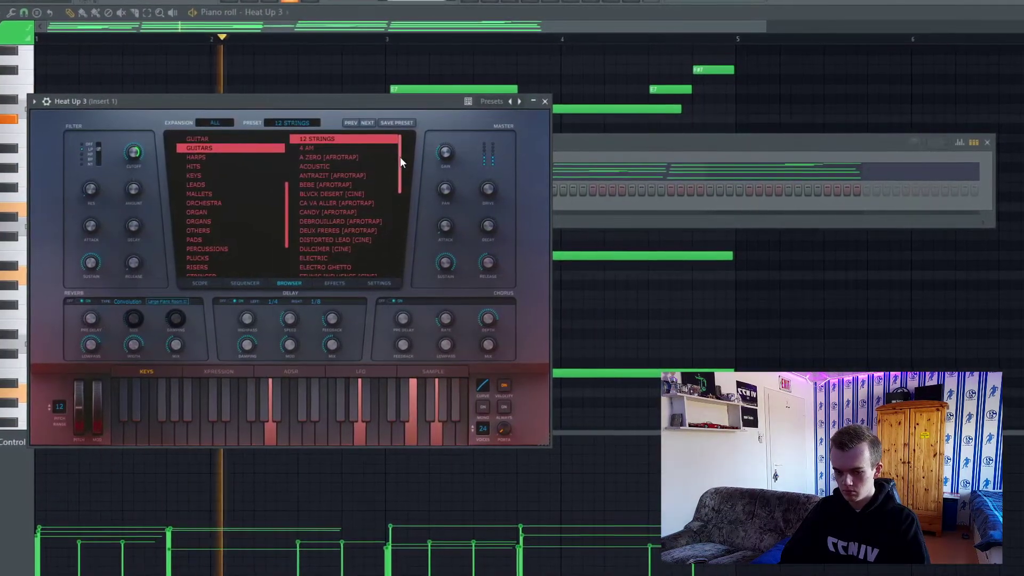
# Step: Load the DULCIMER [CINE] guitar preset in the second instrument layer, Heat Up 3 #2
pyautogui.click(422, 26)
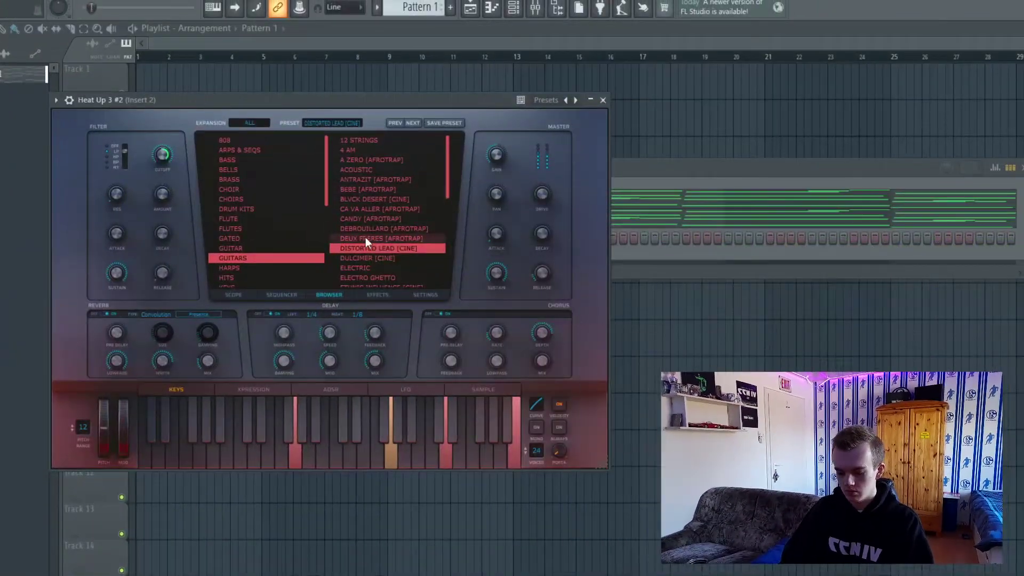
pyautogui.click(376, 258)
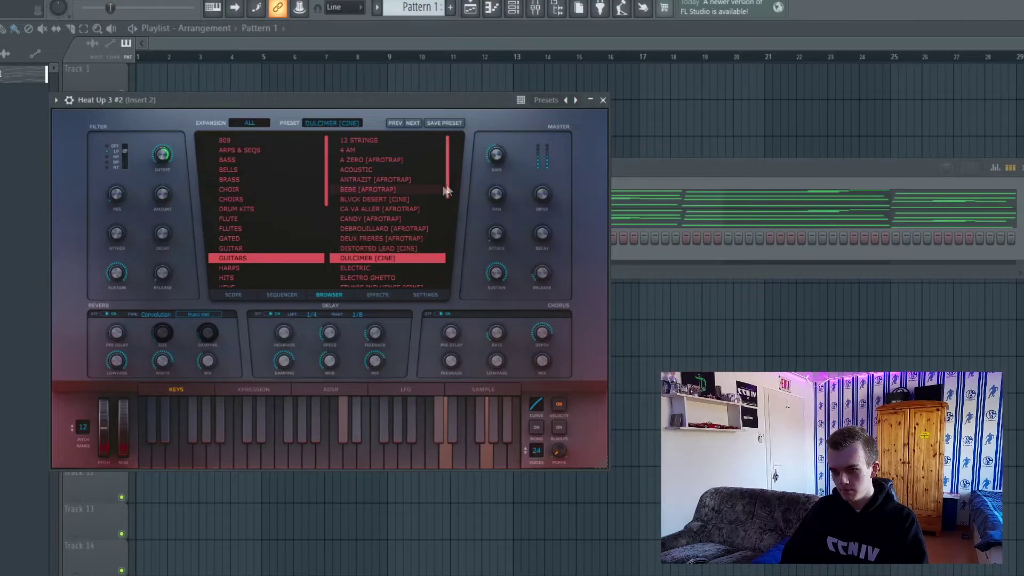
pyautogui.scroll(-1, 447, 192)
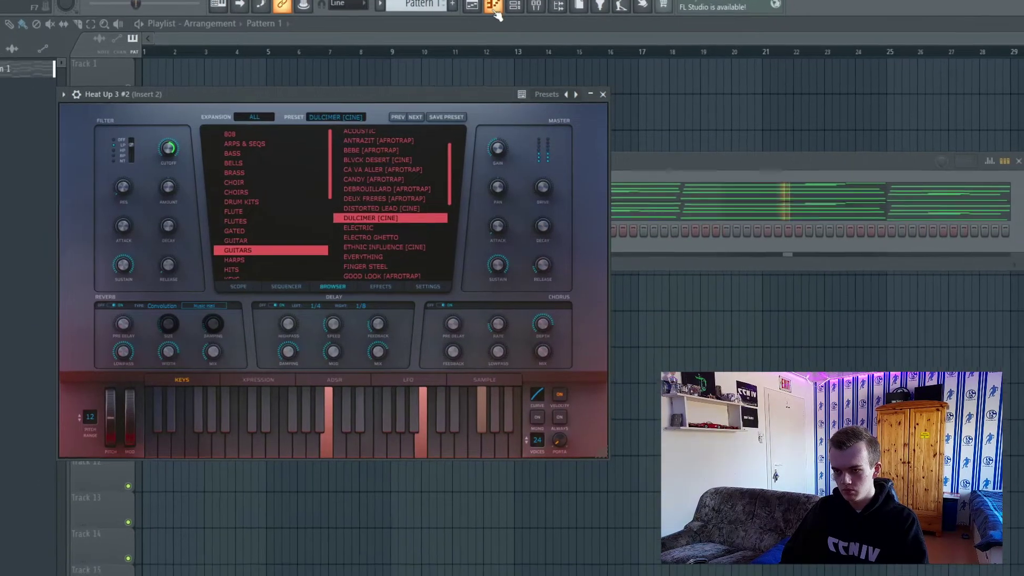
# Step: Check the notes of Heat Up 3 #2 in the piano roll during playback and open that channel from the Channel rack
pyautogui.click(493, 8)
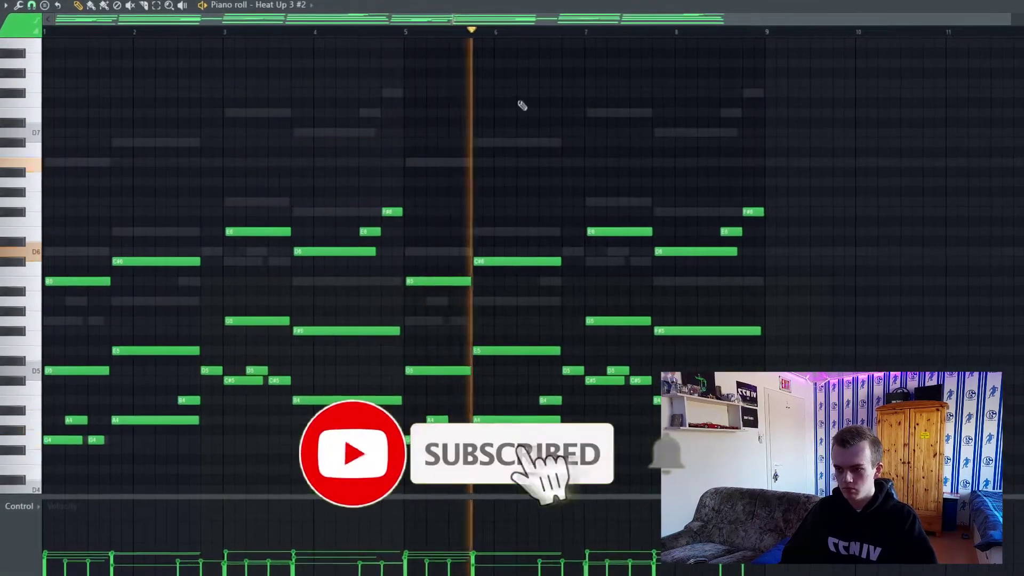
pyautogui.scroll(-5, 521, 106)
pyautogui.press('F6')
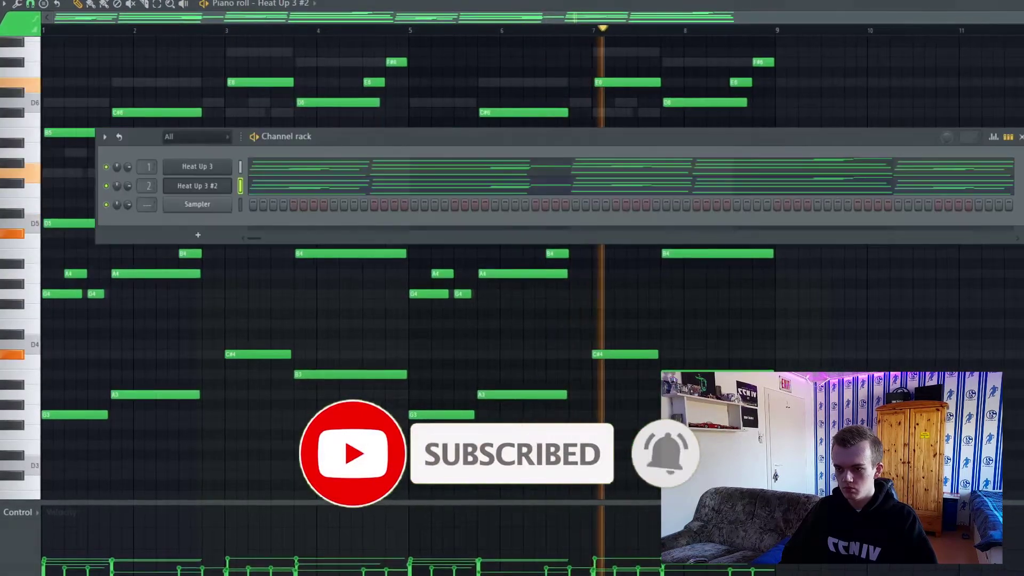
pyautogui.click(216, 188)
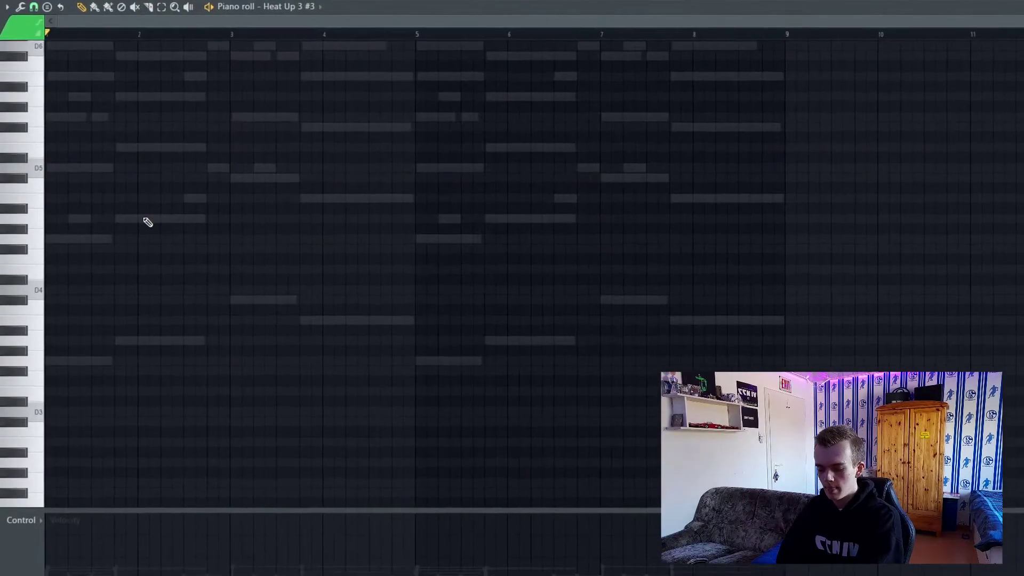
# Step: Write a two-voice melody for Heat Up 3 #3 in bars 1–4, starting with D5/G4 and E5/A4, and copy it to bars 5–8
pyautogui.press('space')
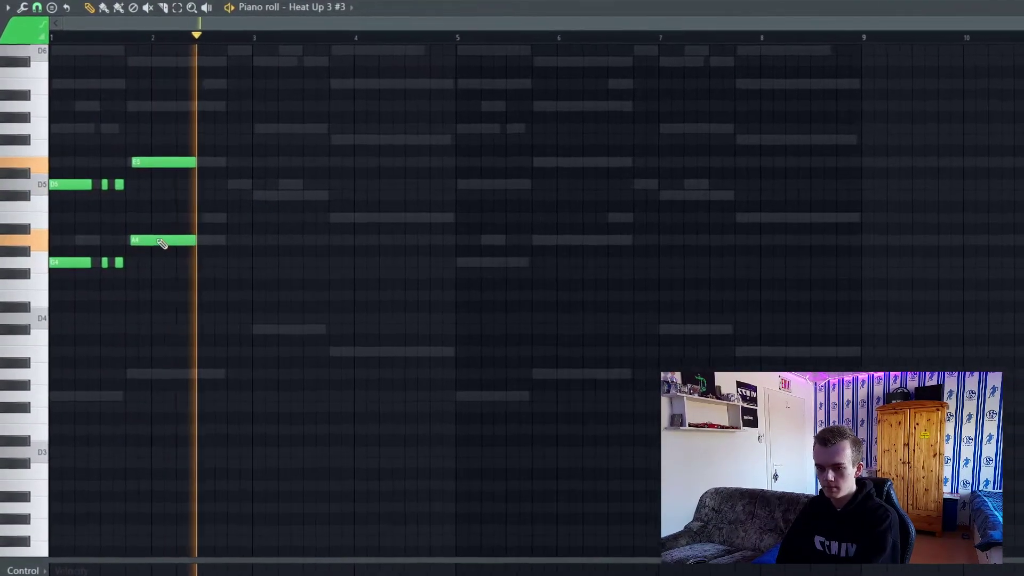
pyautogui.press('space')
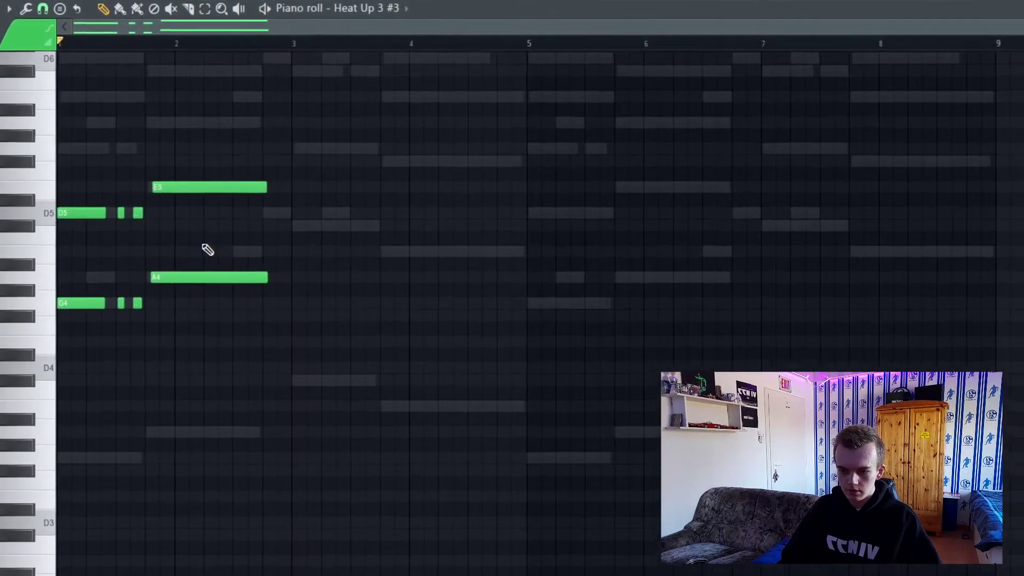
pyautogui.hotkey('ctrl', 'a')
pyautogui.scroll(3, 176, 265)
pyautogui.hotkey('ctrl', 'd')
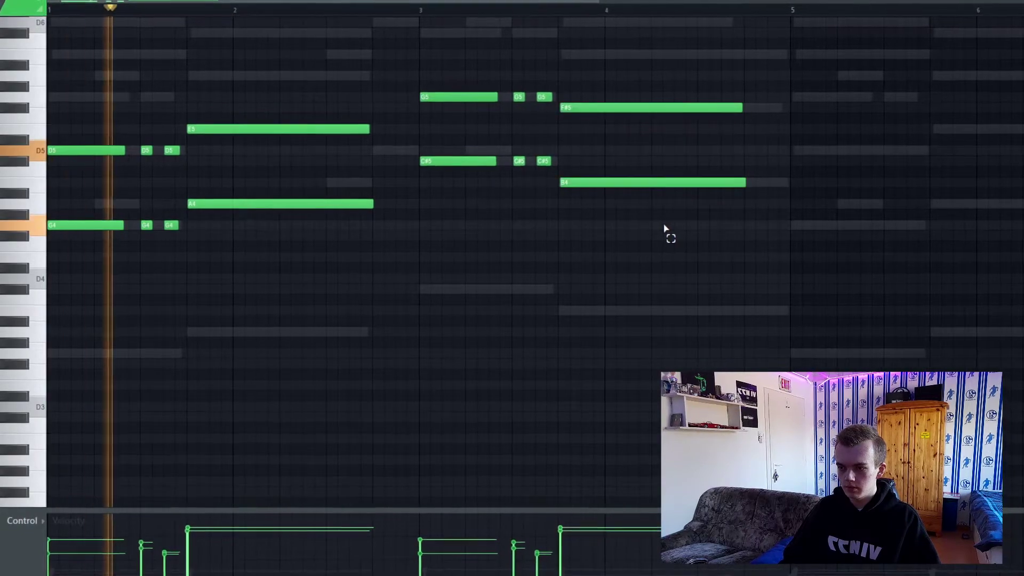
pyautogui.scroll(3, 693, 224)
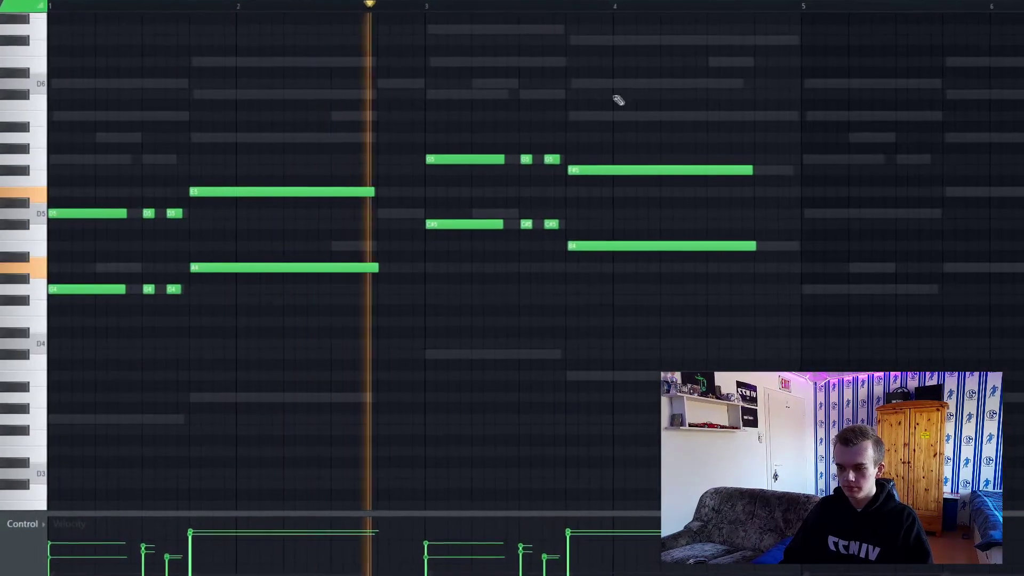
pyautogui.moveTo(618, 4)
pyautogui.mouseDown()
pyautogui.moveTo(741, 7)
pyautogui.moveTo(997, 104)
pyautogui.mouseUp()
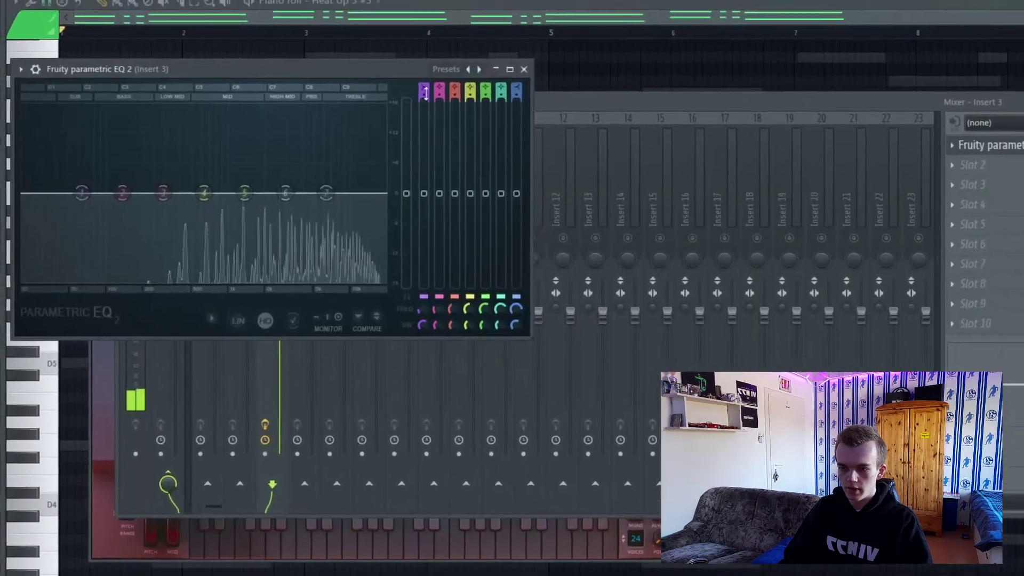
# Step: In Fruity parametric EQ 2 on Insert 3, make band 1 a steep low cut around band 3 and band 7 a steep low pass
pyautogui.scroll(2, 109, 294)
pyautogui.scroll(2, 109, 295)
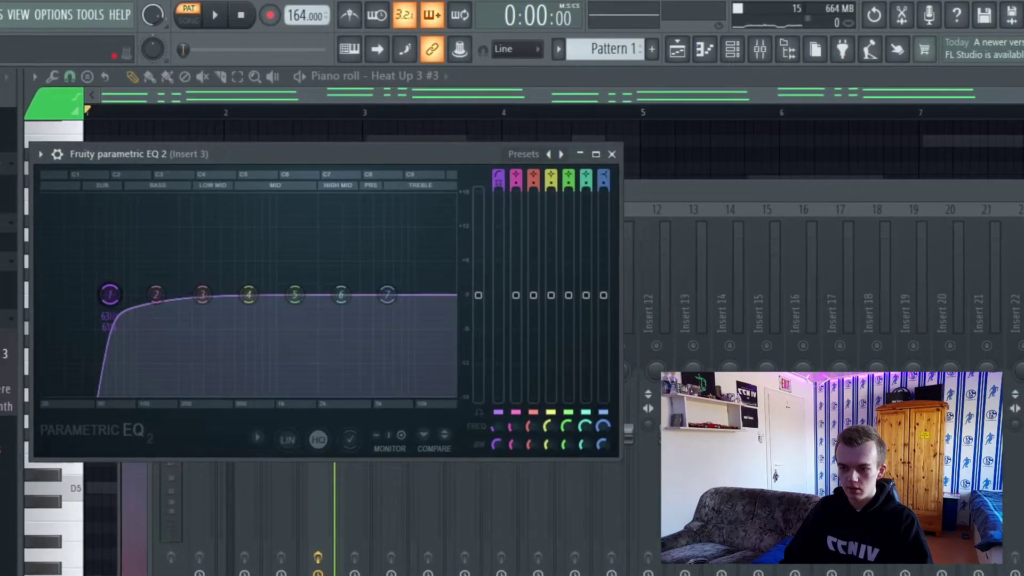
pyautogui.moveTo(136, 294); pyautogui.dragTo(197, 294)
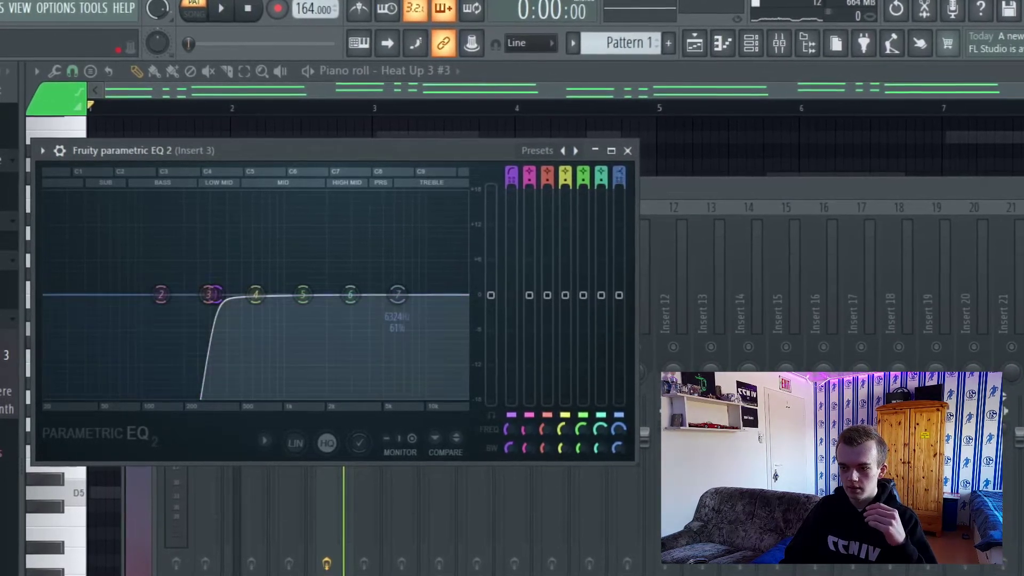
pyautogui.scroll(2, 398, 294)
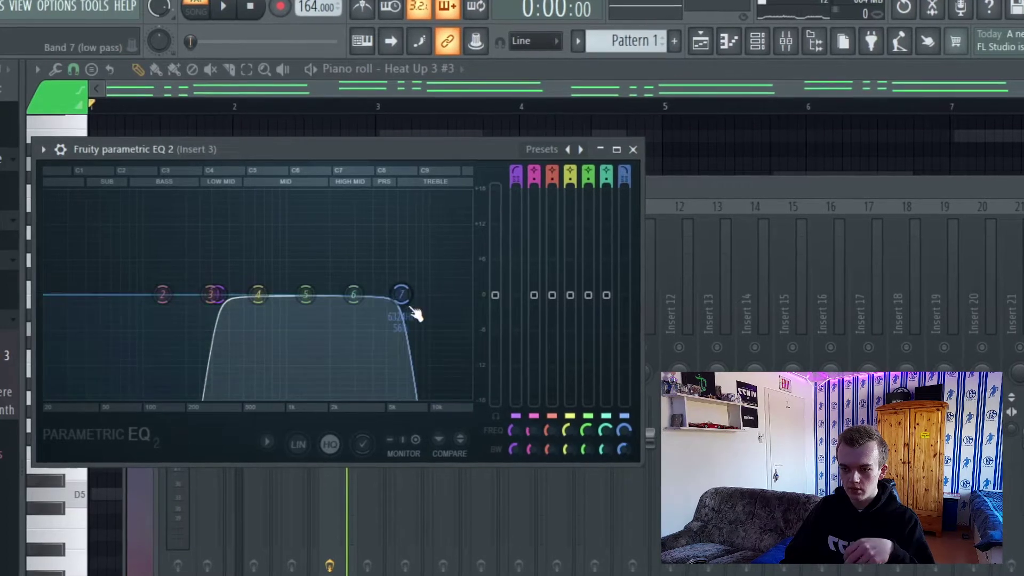
# Step: Set up Fruity delay 2 on Insert 3 with ping-pong feedback and a low input volume
pyautogui.press('space')
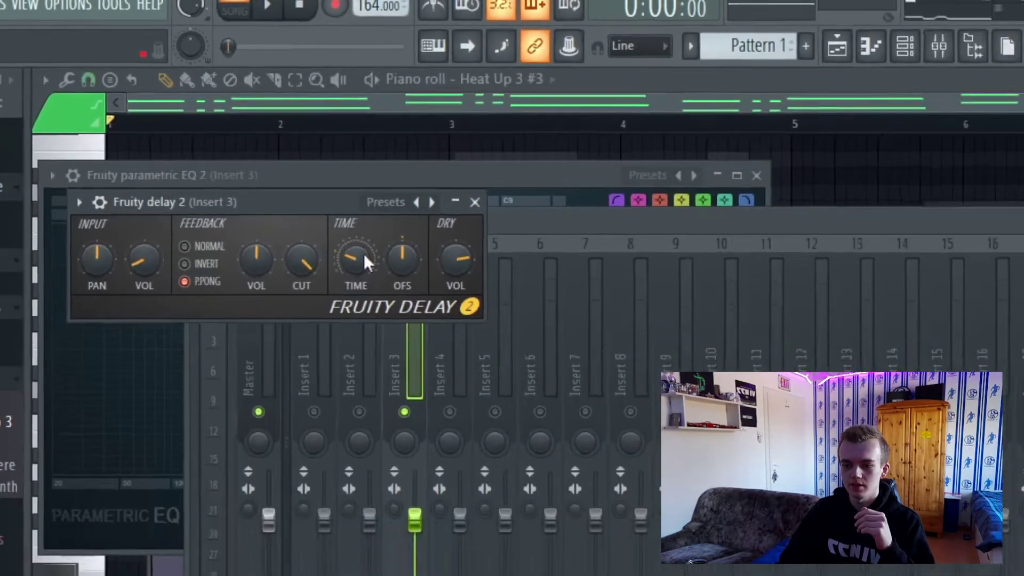
pyautogui.rightClick(424, 303)
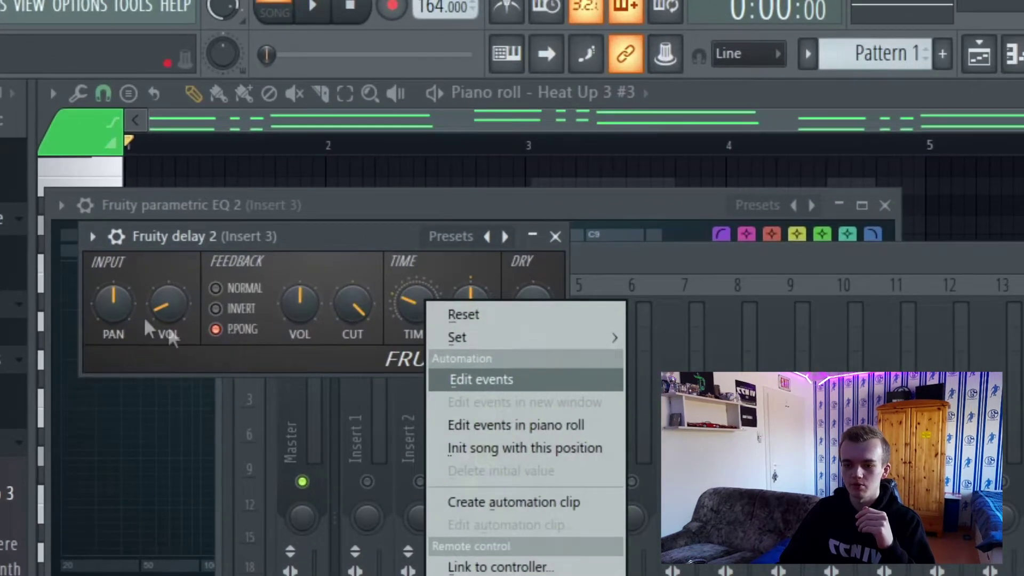
pyautogui.click(202, 344)
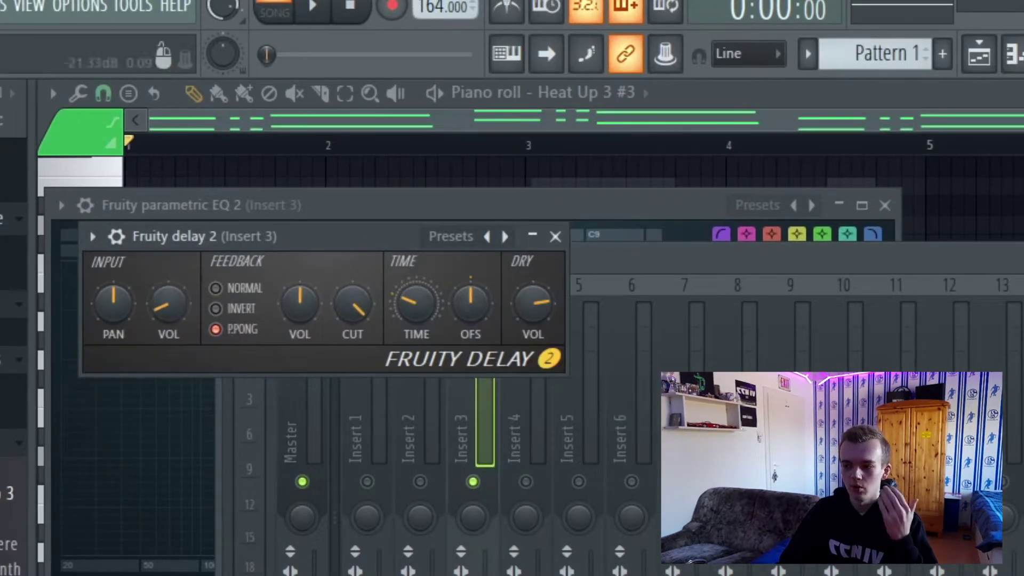
# Step: Add Fruity Reeverb 2 to Insert 3, raise its room size and adjust the wet level during playback
pyautogui.press('F9')
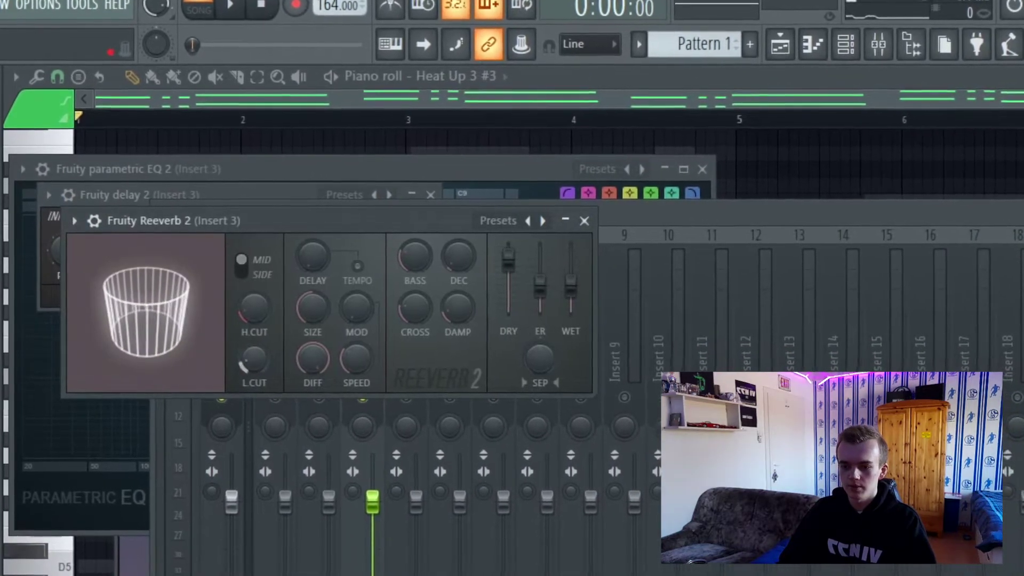
pyautogui.press('space')
pyautogui.moveTo(314, 318); pyautogui.dragTo(313, 296)
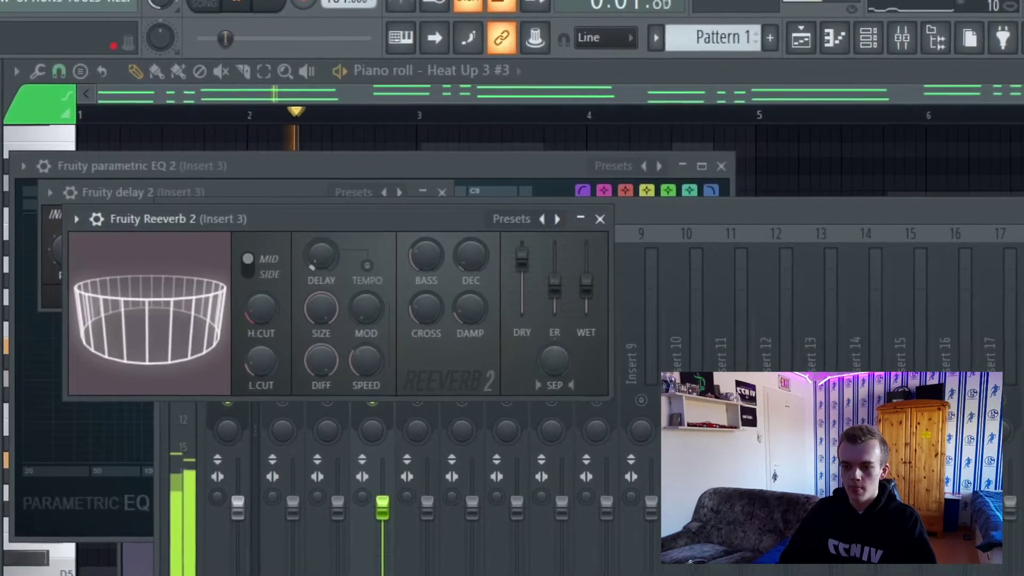
pyautogui.moveTo(586, 284); pyautogui.dragTo(640, 283)
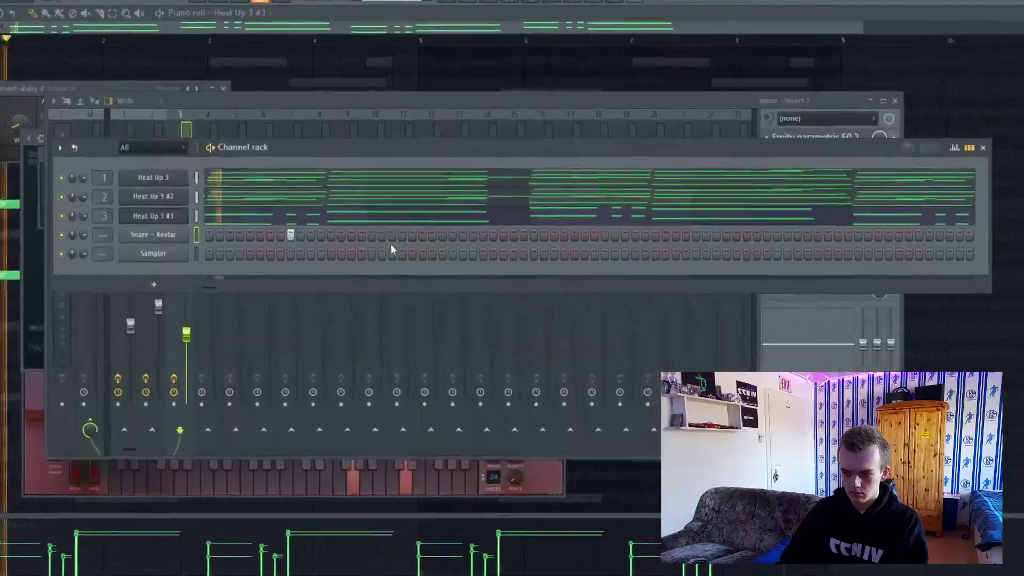
# Step: Place hits for the Snare - Kevlar channel on steps 25, 31, 41, 47, 51 and 57
pyautogui.click(452, 235)
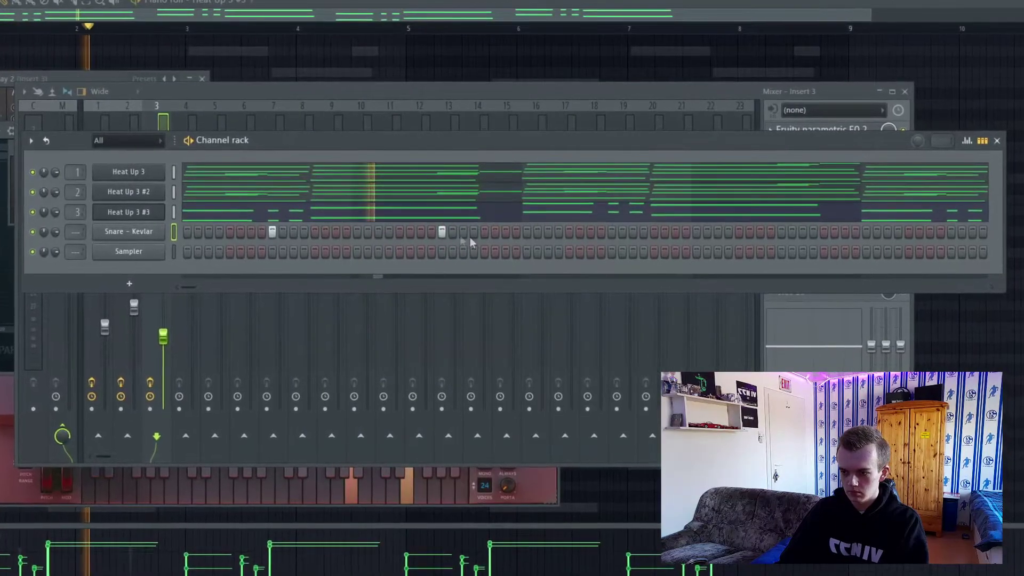
pyautogui.click(505, 233)
pyautogui.click(612, 233)
pyautogui.click(623, 233)
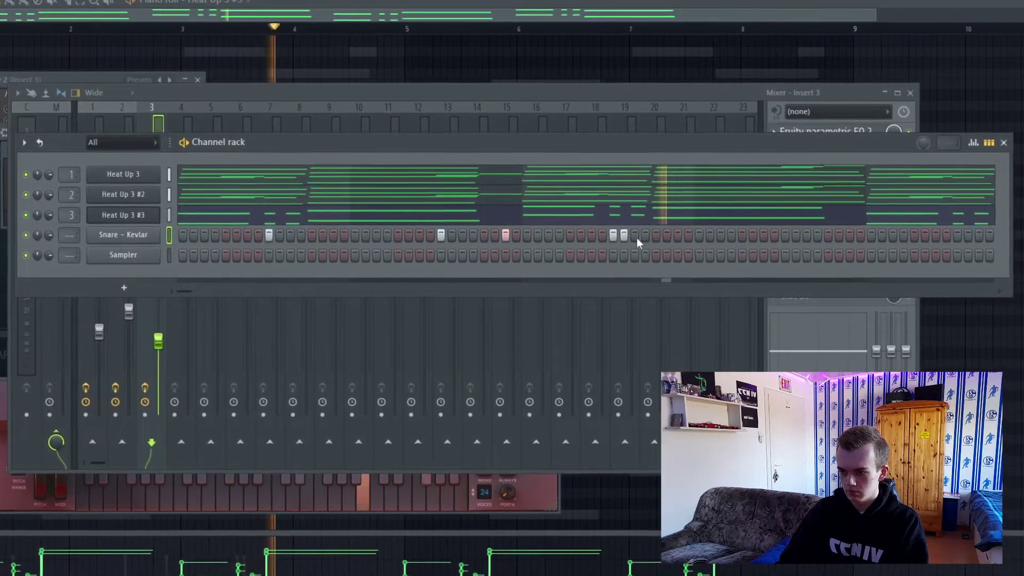
pyautogui.click(624, 235)
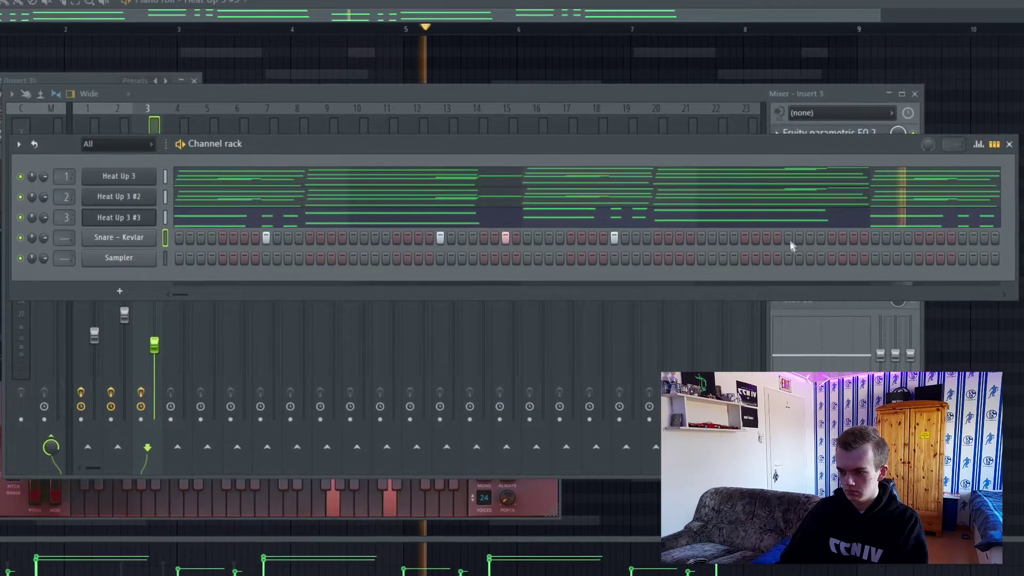
pyautogui.click(788, 239)
pyautogui.click(689, 239)
pyautogui.click(722, 240)
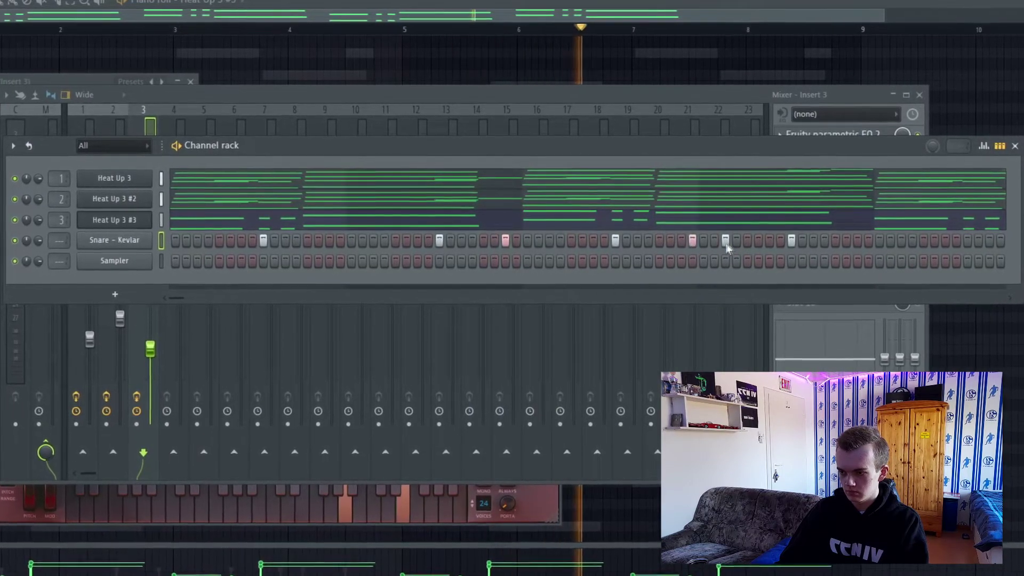
pyautogui.click(692, 240)
pyautogui.click(681, 239)
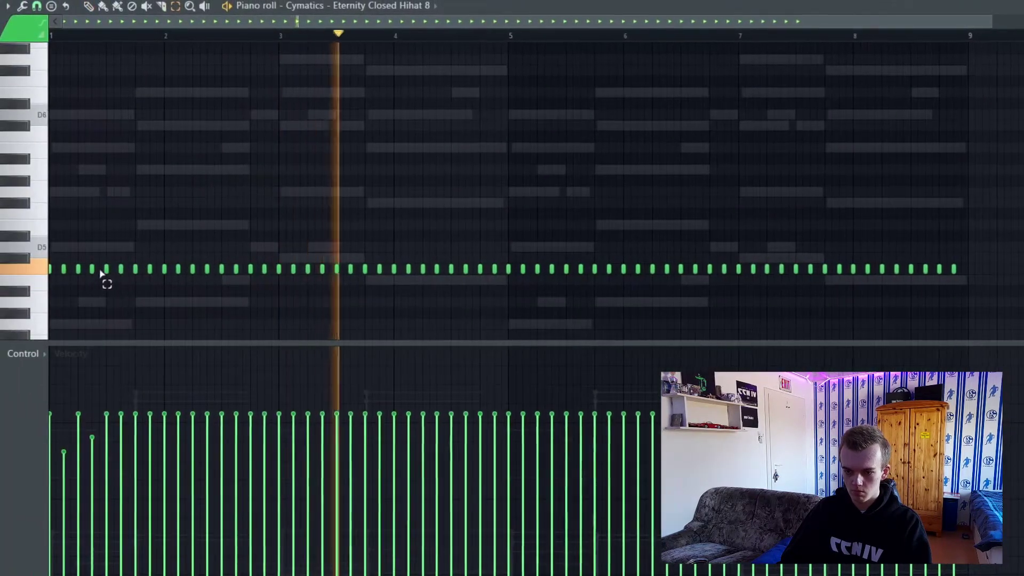
# Step: Delete all Closed Hihat 8 notes after the first four and repeat those four through the end of bar 8
pyautogui.moveTo(101, 273); pyautogui.dragTo(985, 292)
pyautogui.press('Delete')
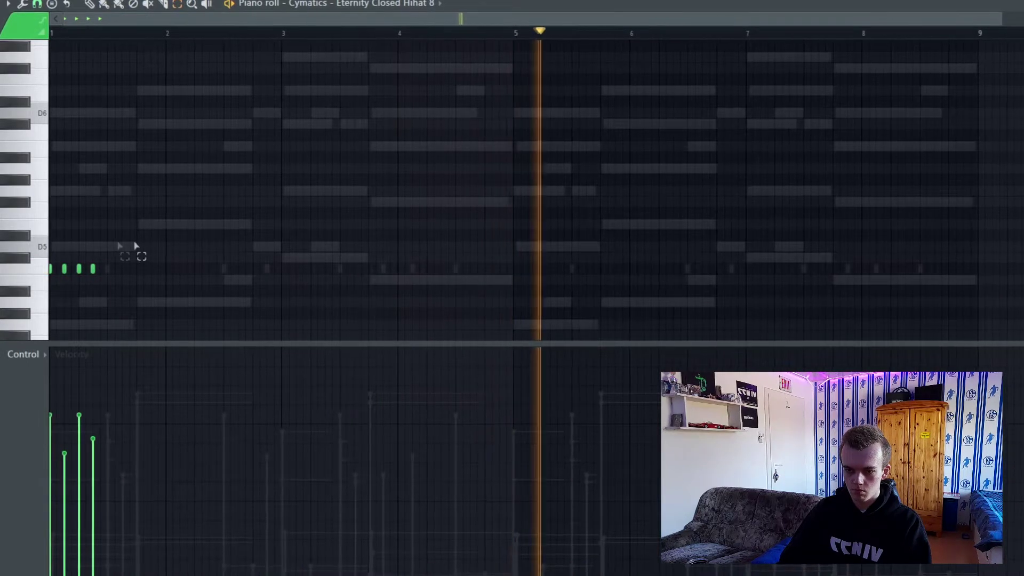
pyautogui.hotkey('ctrl', 'a')
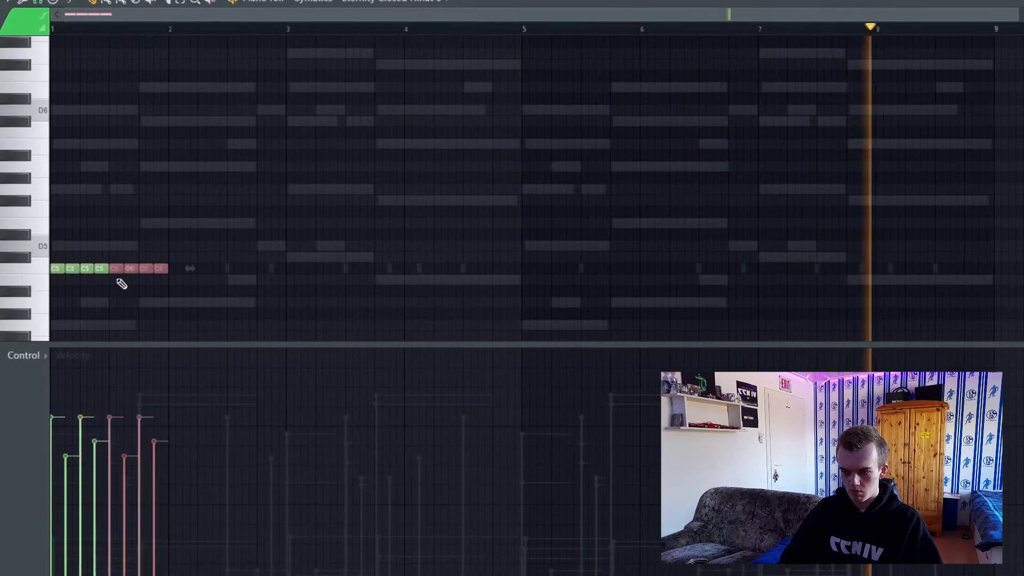
pyautogui.hotkey('ctrl', 'b')
pyautogui.hotkey('ctrl', 'b')
pyautogui.hotkey('ctrl', 'b')
pyautogui.hotkey('ctrl', 'b')
pyautogui.hotkey('ctrl', 'b')
pyautogui.hotkey('ctrl', 'b')
pyautogui.hotkey('ctrl', 'b')
pyautogui.hotkey('ctrl', 'b')
pyautogui.hotkey('ctrl', 'b')
pyautogui.hotkey('ctrl', 'b')
pyautogui.hotkey('ctrl', 'b')
pyautogui.hotkey('ctrl', 'b')
pyautogui.hotkey('ctrl', 'b')
pyautogui.hotkey('ctrl', 'b')
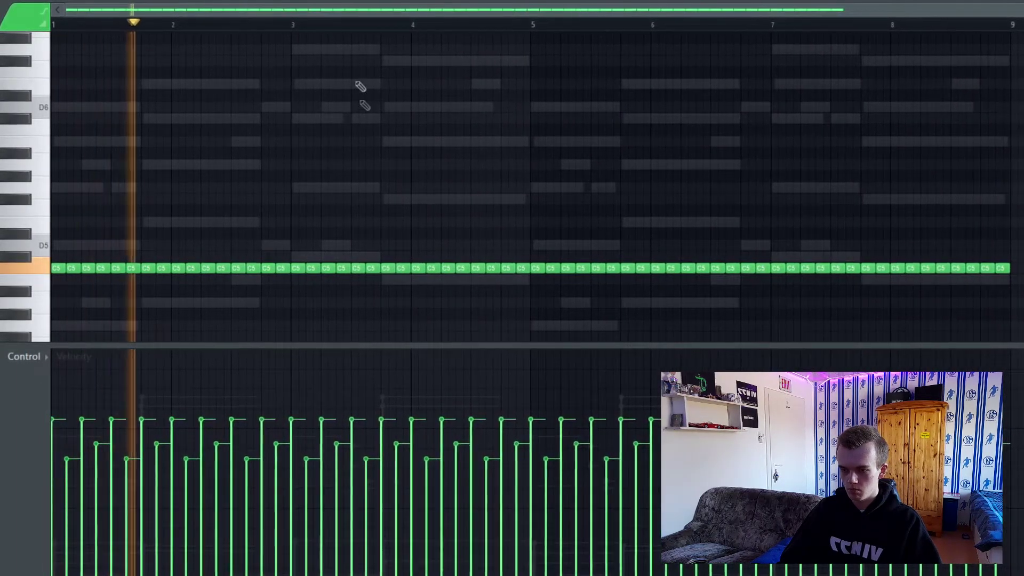
# Step: Chop the Closed Hihat 8 note on the fourth beat of bar 2 into two shorter notes
pyautogui.keyDown('ctrl'); pyautogui.click(272, 270); pyautogui.keyUp('ctrl')
pyautogui.hotkey('alt', 'u')
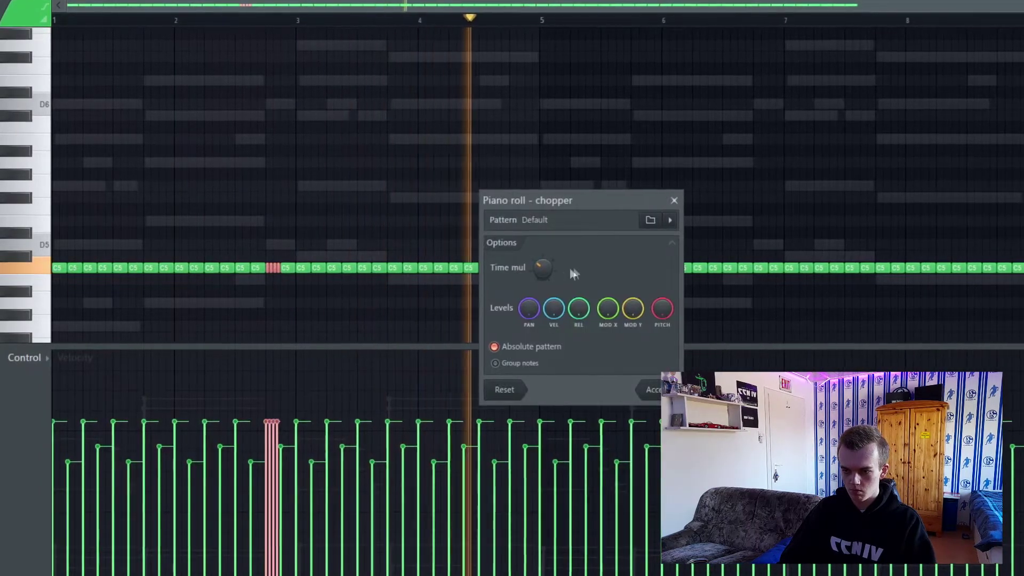
pyautogui.click(646, 391)
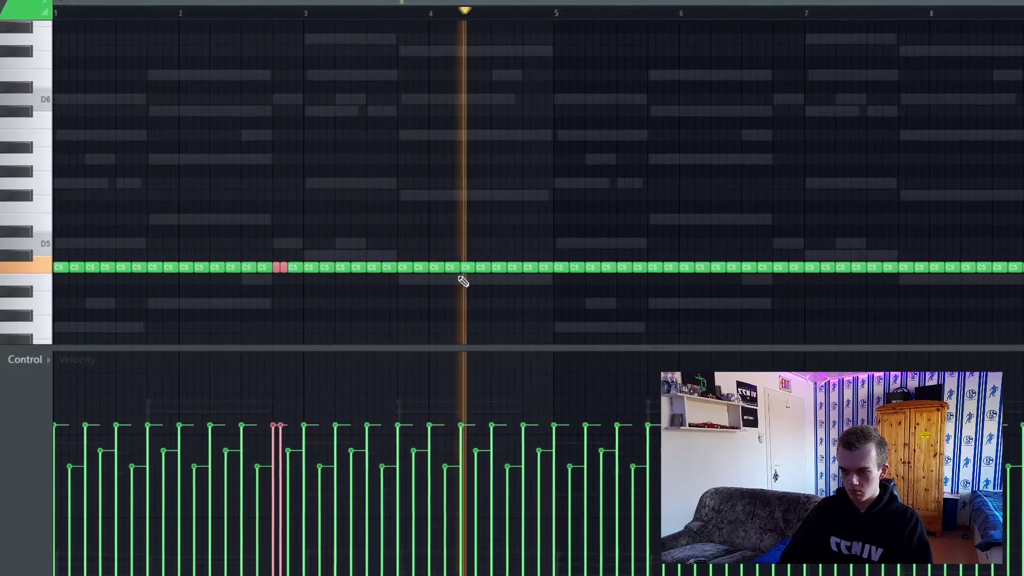
# Step: Chop the hi-hat note on beat 3 of bar 4 into four notes with falling velocity and replace bars 5–8 with a copy of bars 1–4
pyautogui.click(500, 270)
pyautogui.hotkey('alt', 'u')
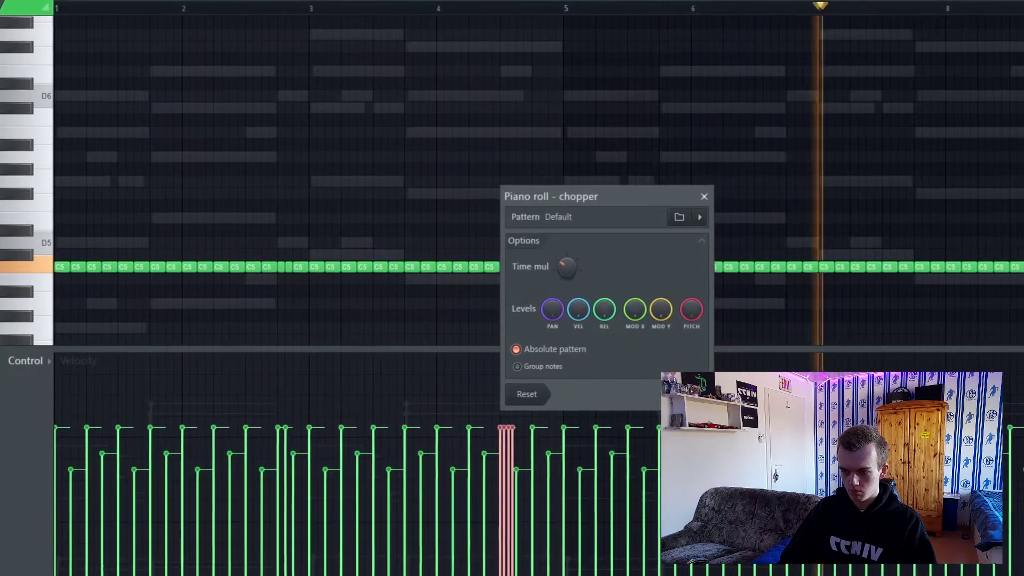
pyautogui.press('Return')
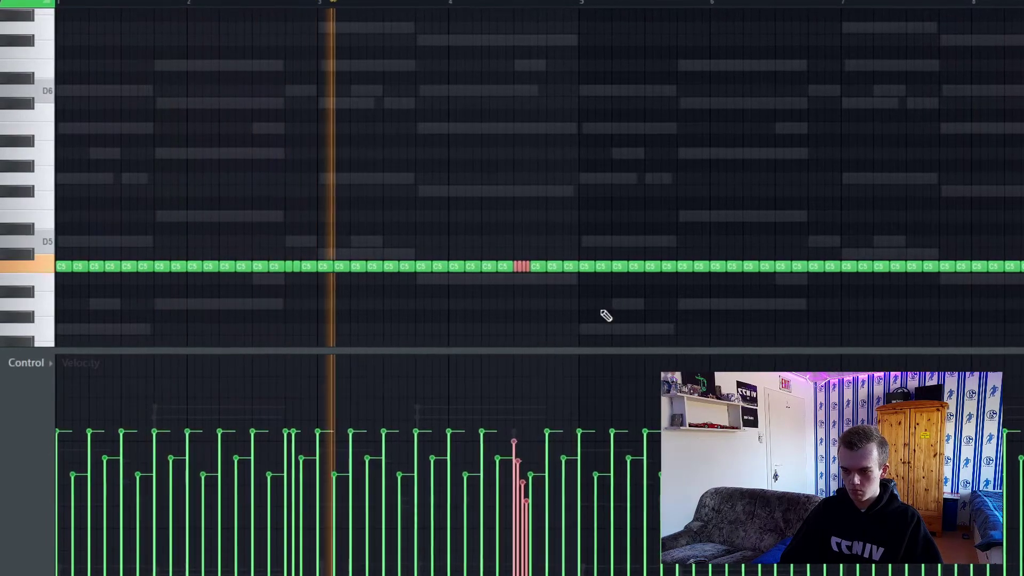
pyautogui.keyDown('ctrl'); pyautogui.click(592, 268); pyautogui.keyUp('ctrl')
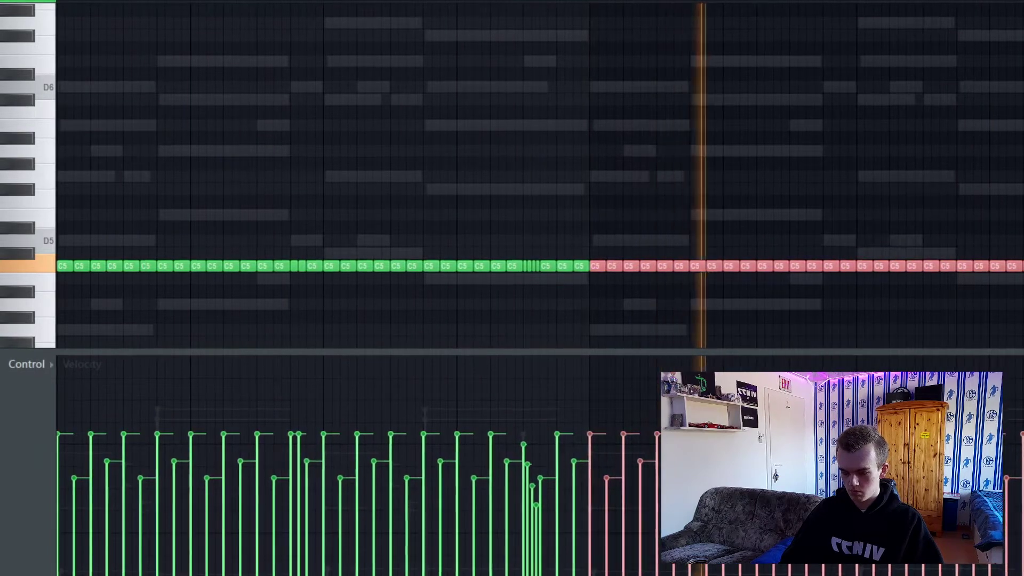
pyautogui.moveTo(1019, 245); pyautogui.dragTo(202, 344)
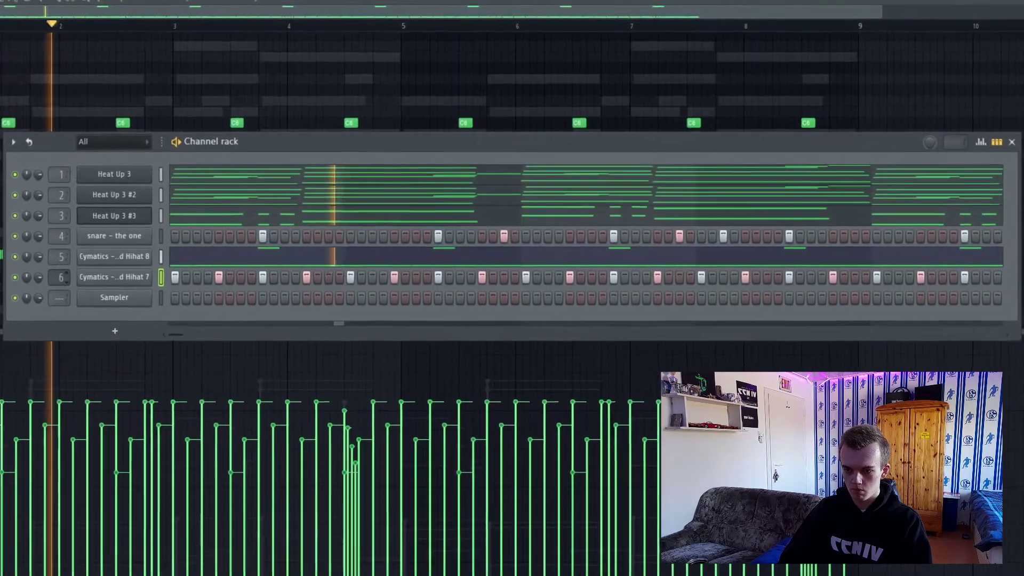
# Step: Vary the velocity of the first four Closed Hihat 7 notes and replace the remaining notes with repeats of those four through bar 8
pyautogui.click(341, 1)
pyautogui.click(331, 93)
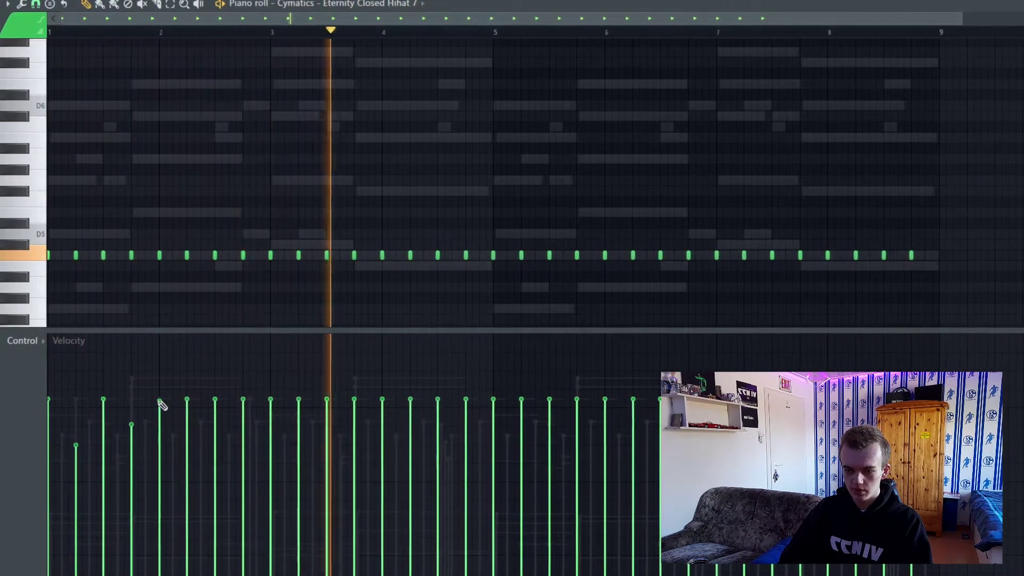
pyautogui.moveTo(148, 249); pyautogui.dragTo(977, 299)
pyautogui.moveTo(189, 219); pyautogui.dragTo(48, 282)
pyautogui.press('p')
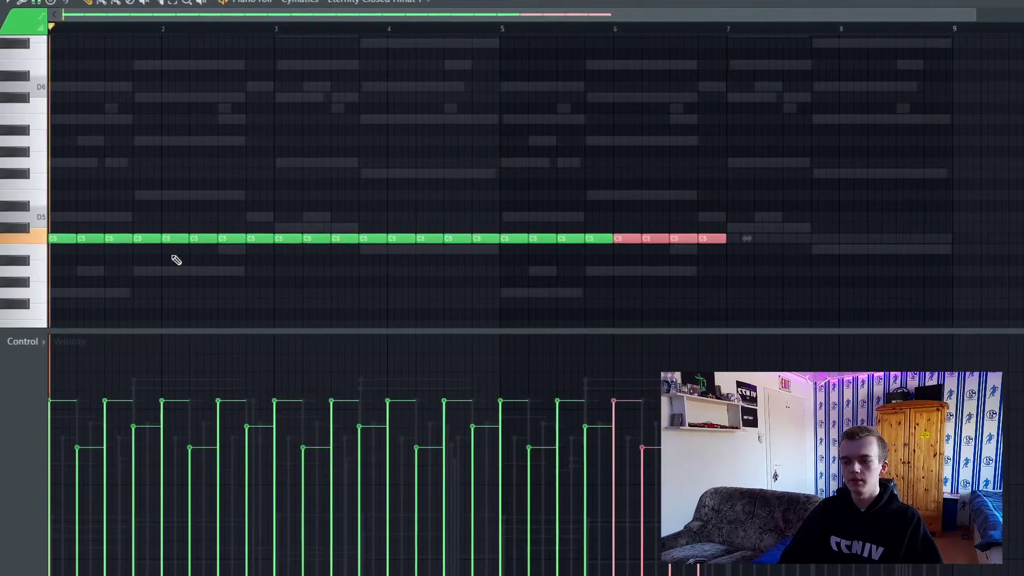
pyautogui.hotkey('ctrl', 'b')
pyautogui.hotkey('ctrl', 'b')
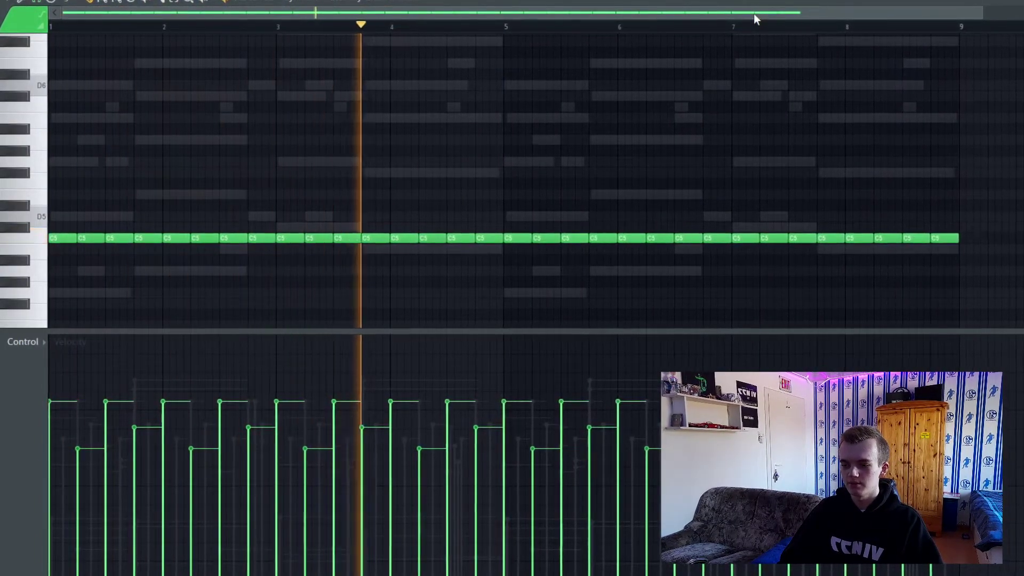
# Step: Lower the volume of Insert 6, the mixer track of the Closed Hihat 7 channel
pyautogui.press('F6')
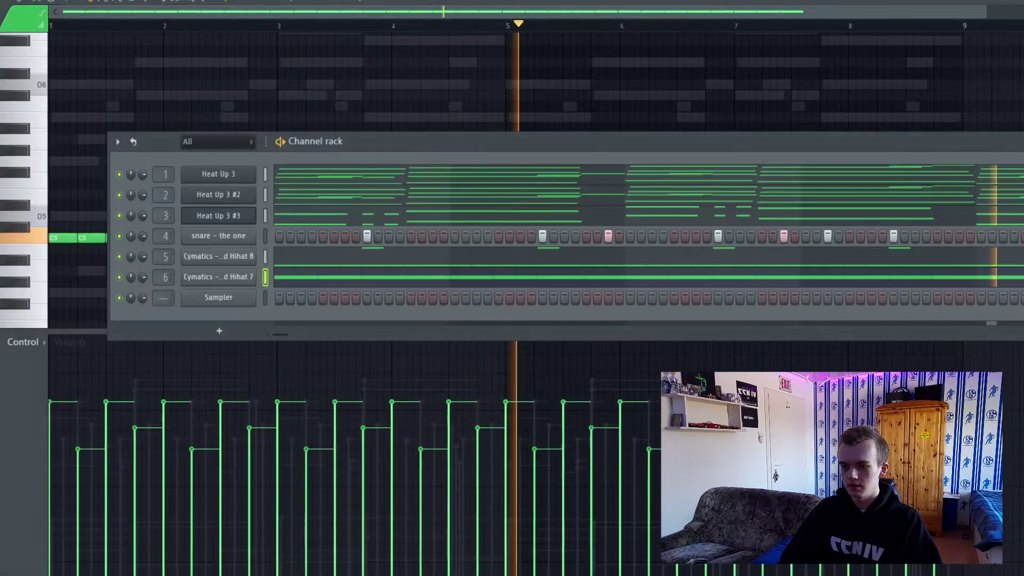
pyautogui.press('F9')
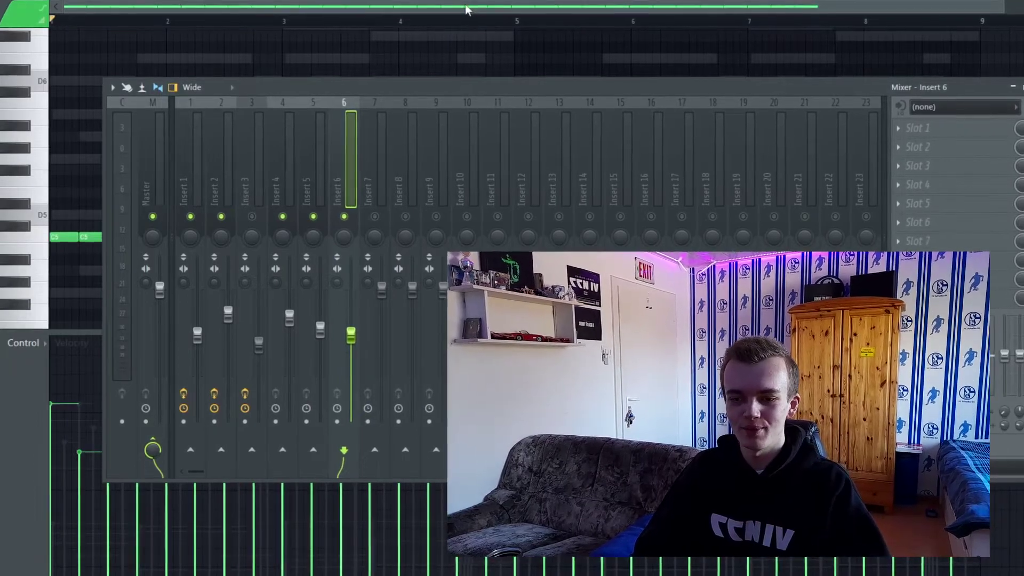
pyautogui.press('F9')
# Step: Add the Cymatics Crash 1 sample as a channel with a hit on the first step and route it to mixer track 7
pyautogui.moveTo(255, 308); pyautogui.dragTo(320, 336)
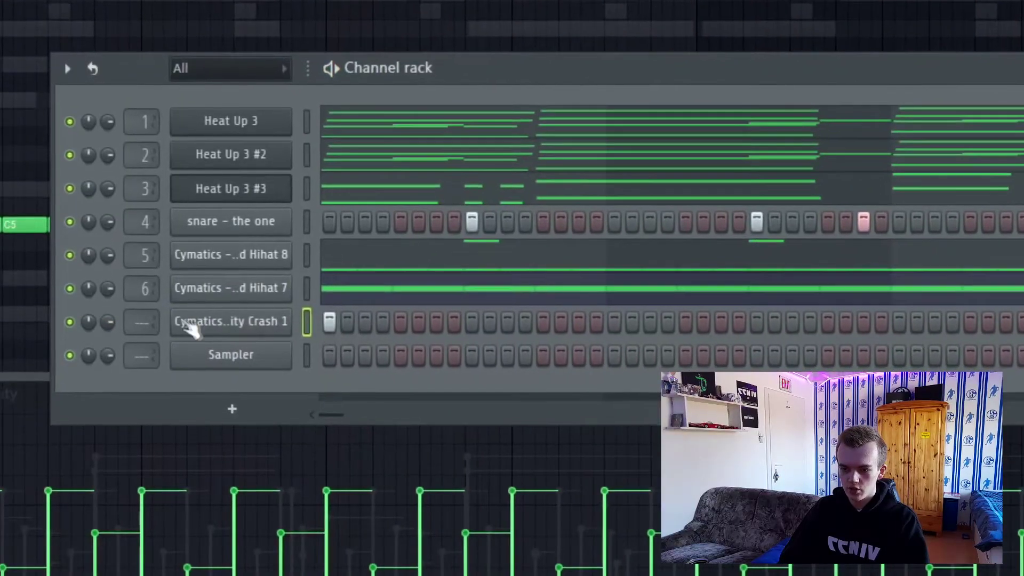
pyautogui.scroll(7, 141, 322)
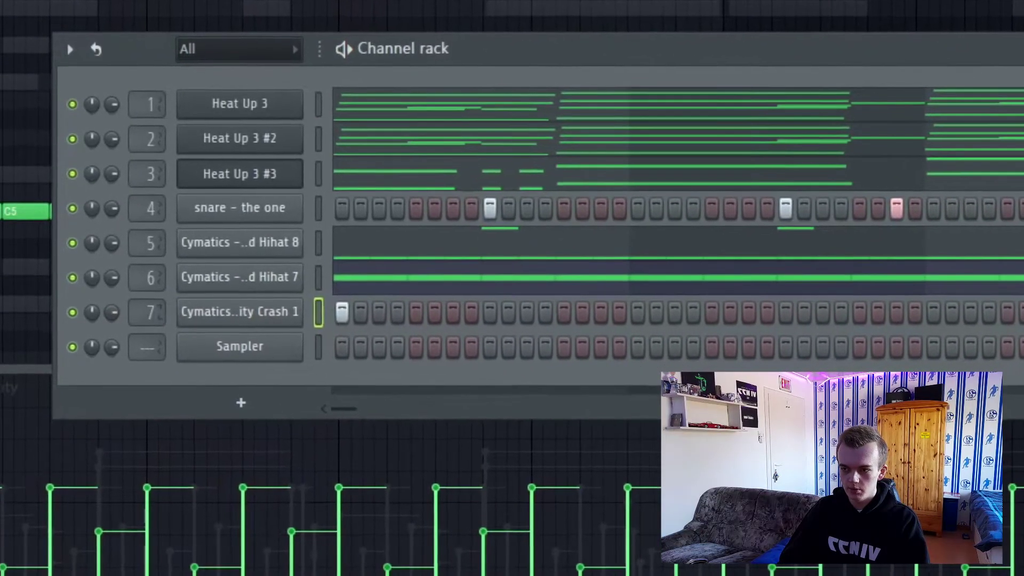
# Step: Add Fruity Reeverb 2 to mixer track 7 of the crash and lower that track's volume
pyautogui.press('F9')
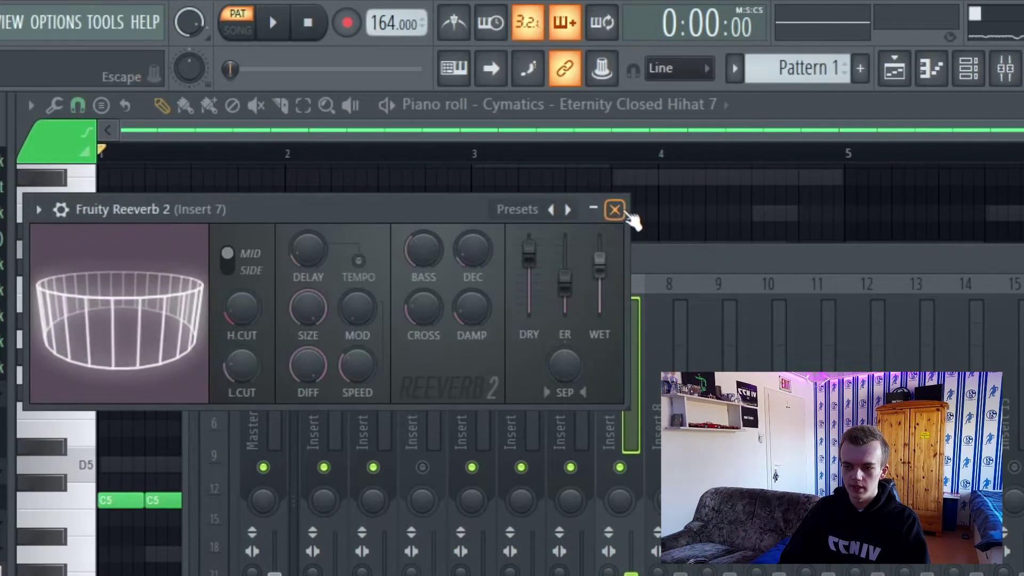
pyautogui.click(615, 210)
pyautogui.moveTo(327, 285); pyautogui.dragTo(351, 378)
pyautogui.press('space')
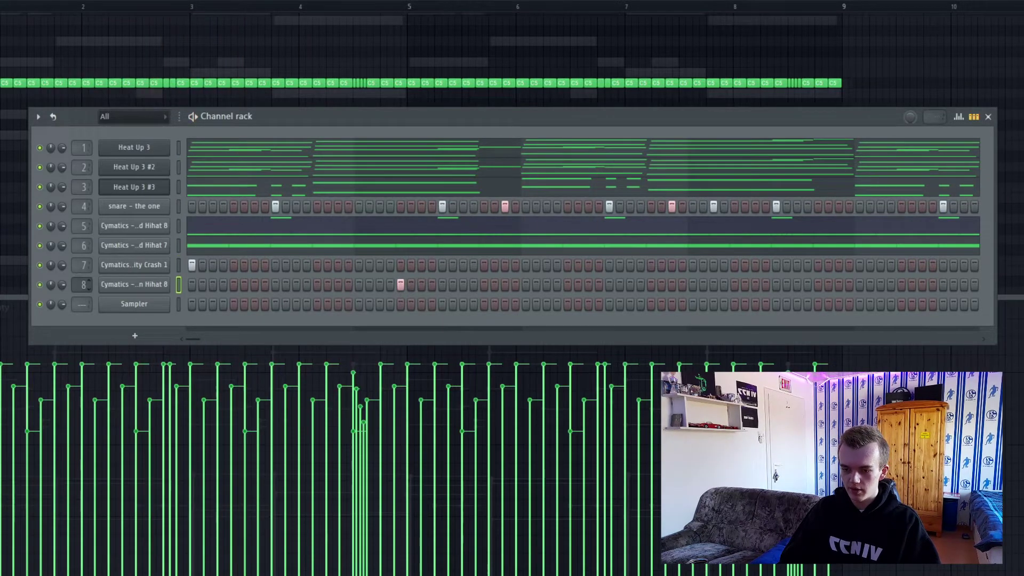
# Step: Lengthen the Open Hihat 8 C5 note on beat 2 of bar 2 to one beat and repeat it in bar 6
pyautogui.click(410, 8)
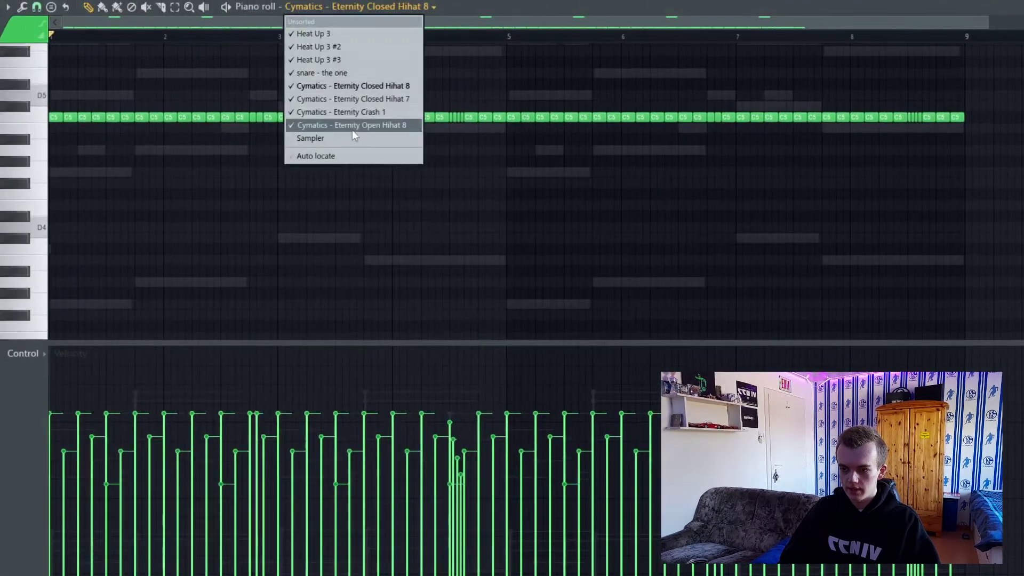
pyautogui.click(352, 130)
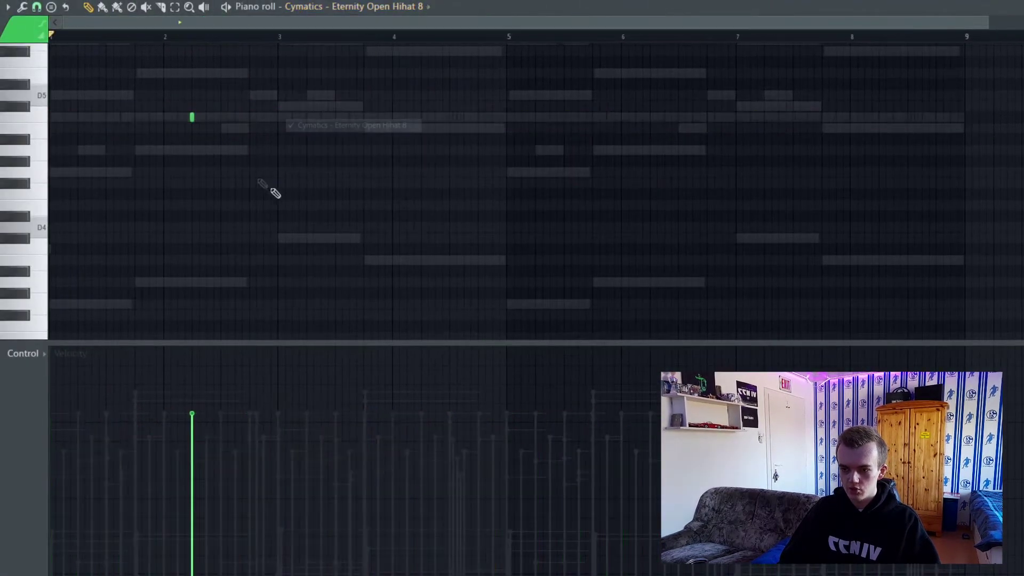
pyautogui.scroll(2, 244, 233)
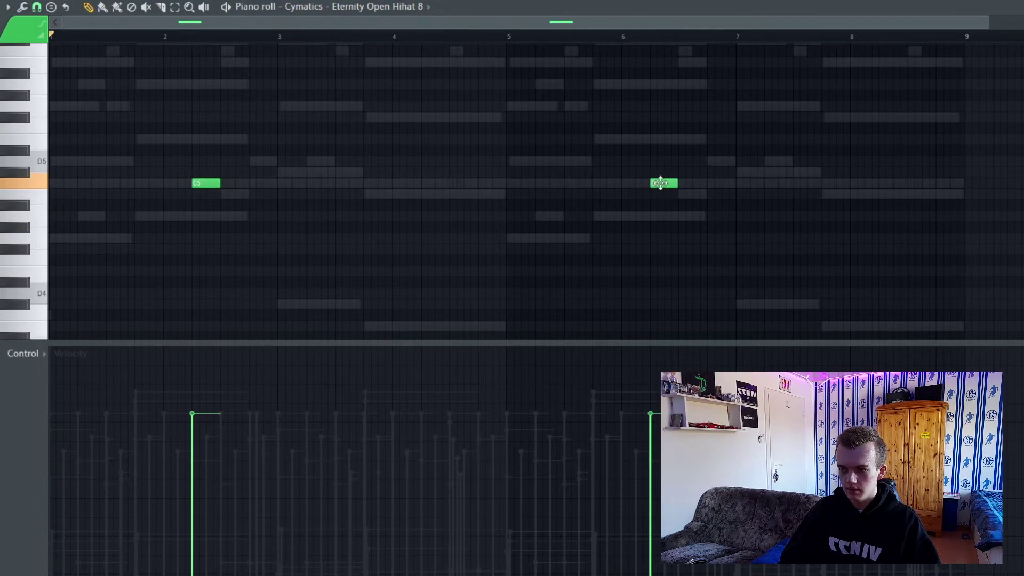
# Step: Enable the volume envelope of the Open Hihat 8 channel and shape it with a long hold and zero decay and sustain
pyautogui.press('F6')
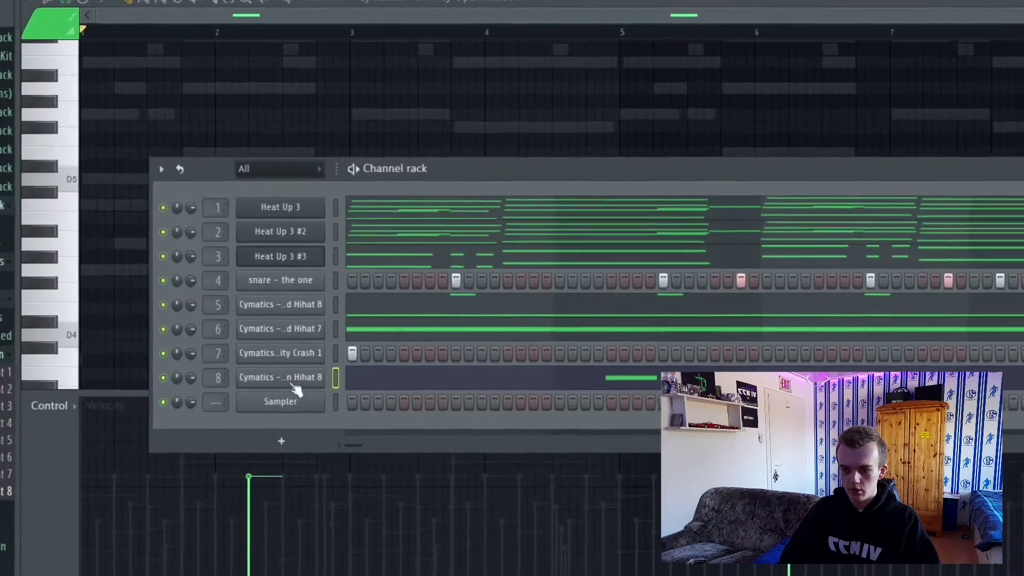
pyautogui.click(256, 351)
pyautogui.click(145, 134)
pyautogui.moveTo(181, 300); pyautogui.dragTo(222, 294)
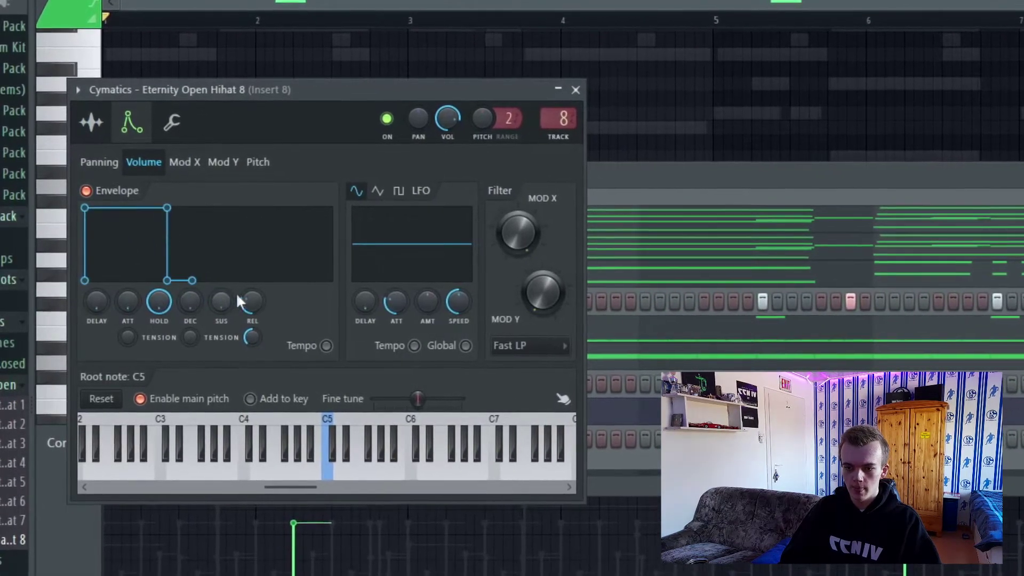
pyautogui.click(826, 4)
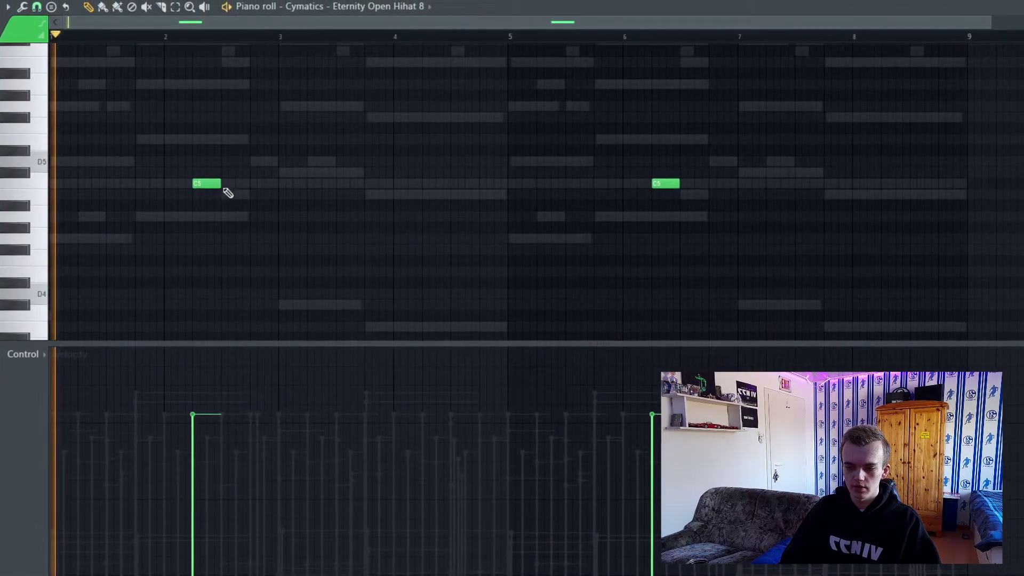
# Step: Lower the volume of Insert 8, the mixer track of the Open Hihat 8 channel, during playback
pyautogui.press('space')
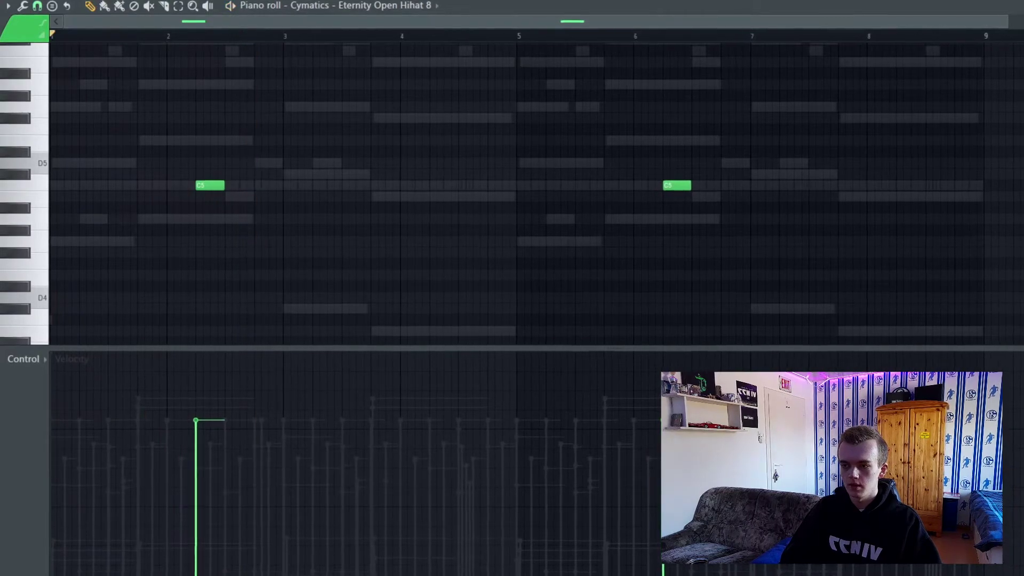
pyautogui.press('F9')
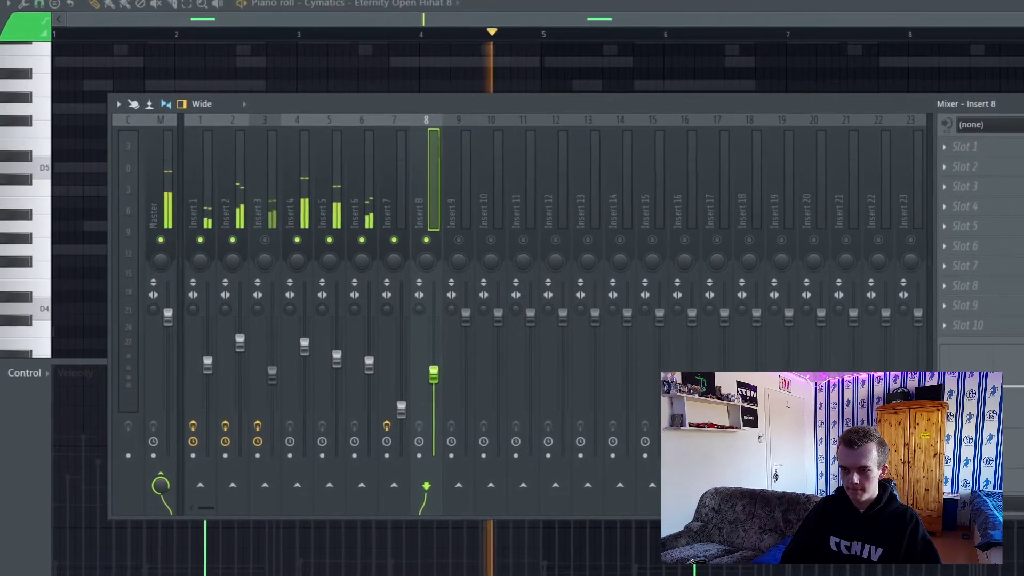
pyautogui.press('F9')
pyautogui.press('space')
# Step: Pan the Open Hihat 8 note in bar 2 to the left and the one in bar 6 to the right
pyautogui.click(24, 373)
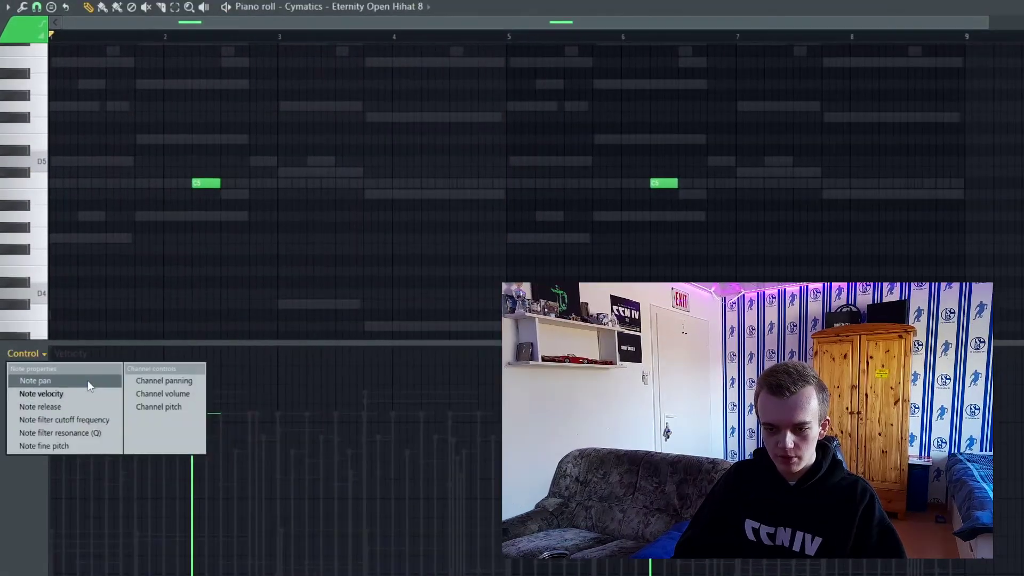
pyautogui.click(97, 404)
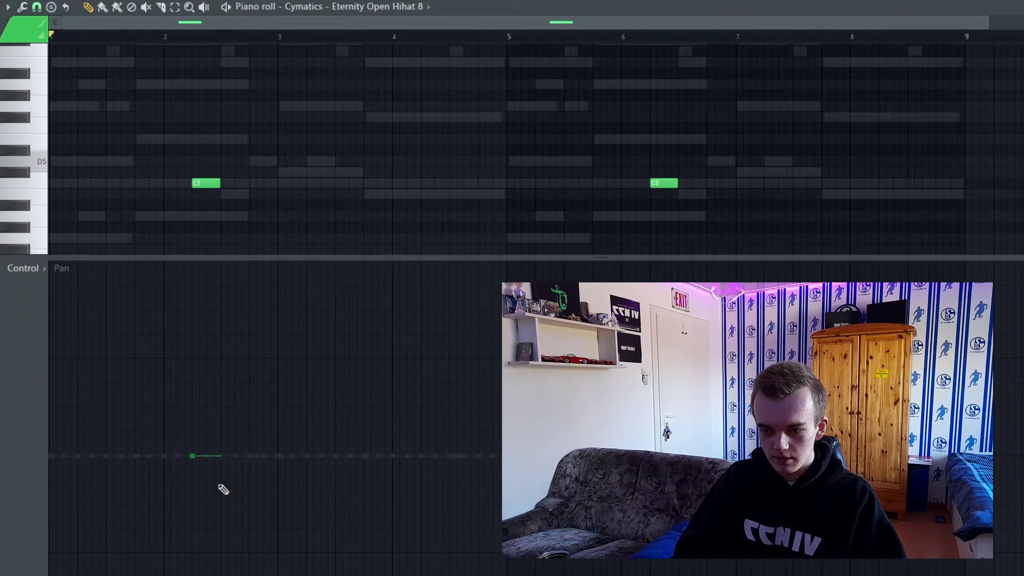
pyautogui.moveTo(193, 481); pyautogui.dragTo(192, 504)
pyautogui.press('space')
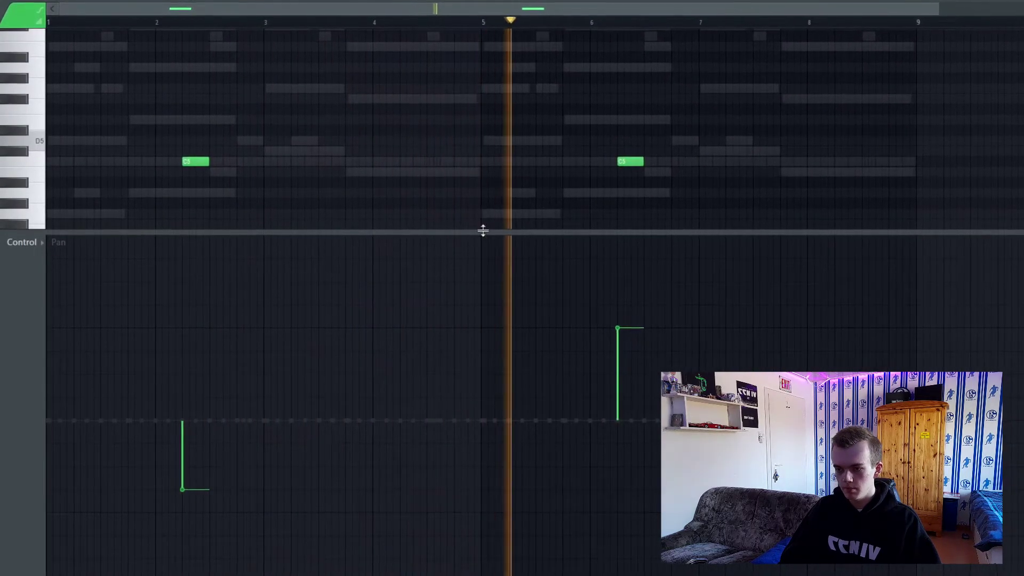
pyautogui.moveTo(482, 230); pyautogui.dragTo(478, 336)
# Step: Add the Cymatics Percussion 10 channel on mixer track 9 and place a hit in bar 4
pyautogui.press('F9')
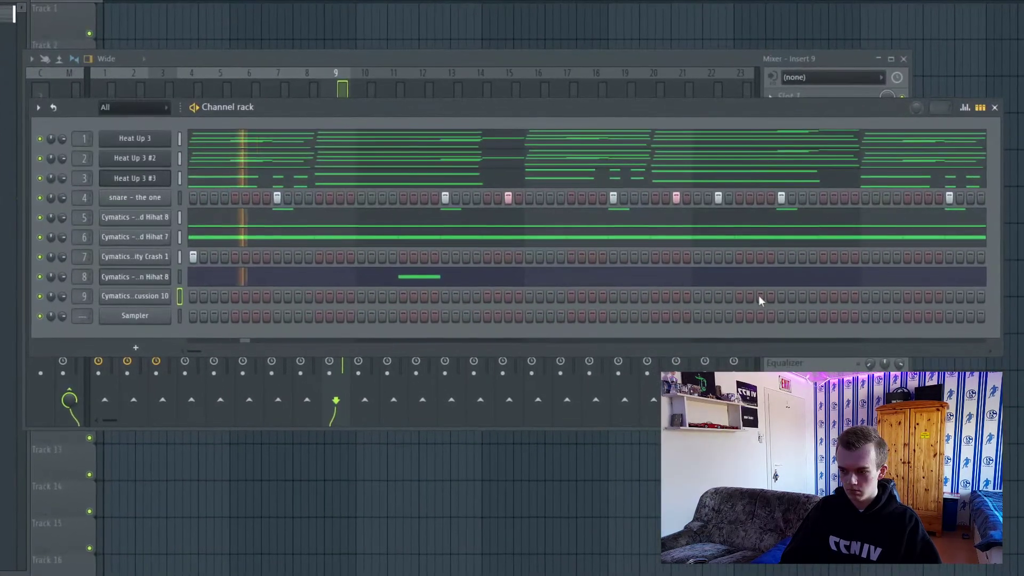
pyautogui.click(759, 296)
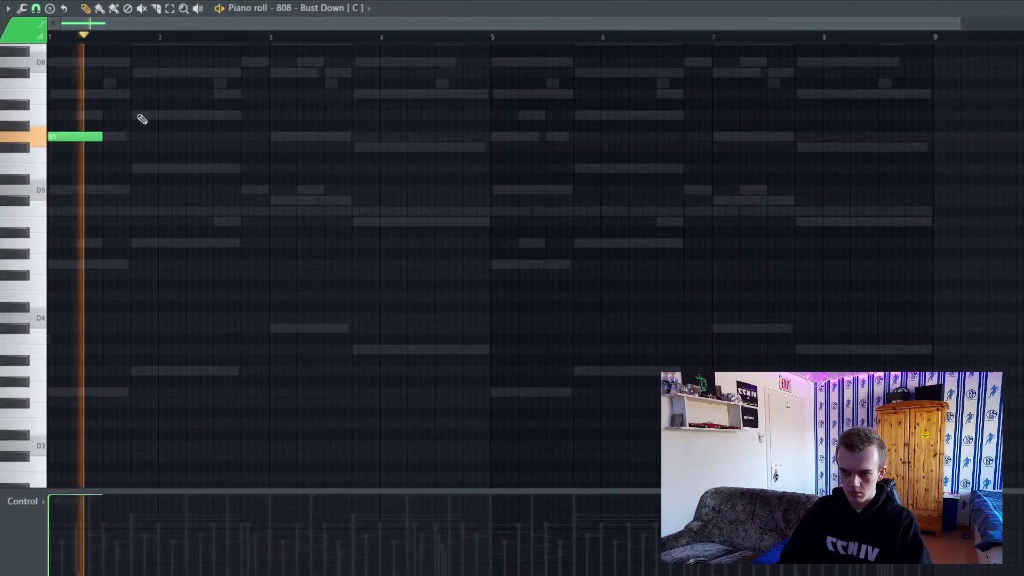
# Step: Continue the 808 - Bust Down line with A5 on beat 4 of bar 1, C#6 at bar 3 and B5 on beat 4 of bar 3
pyautogui.click(139, 116)
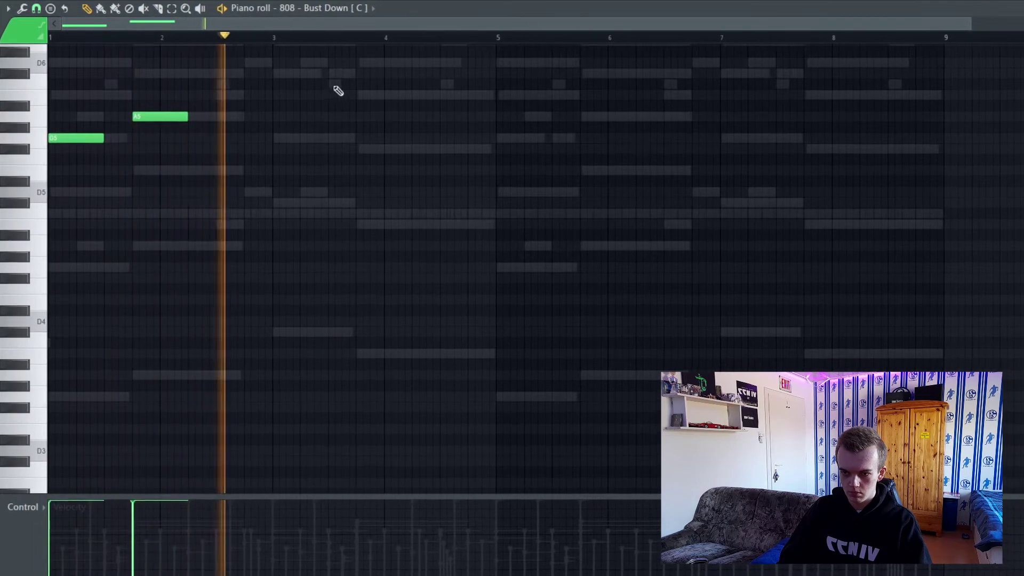
pyautogui.click(277, 74)
pyautogui.click(362, 95)
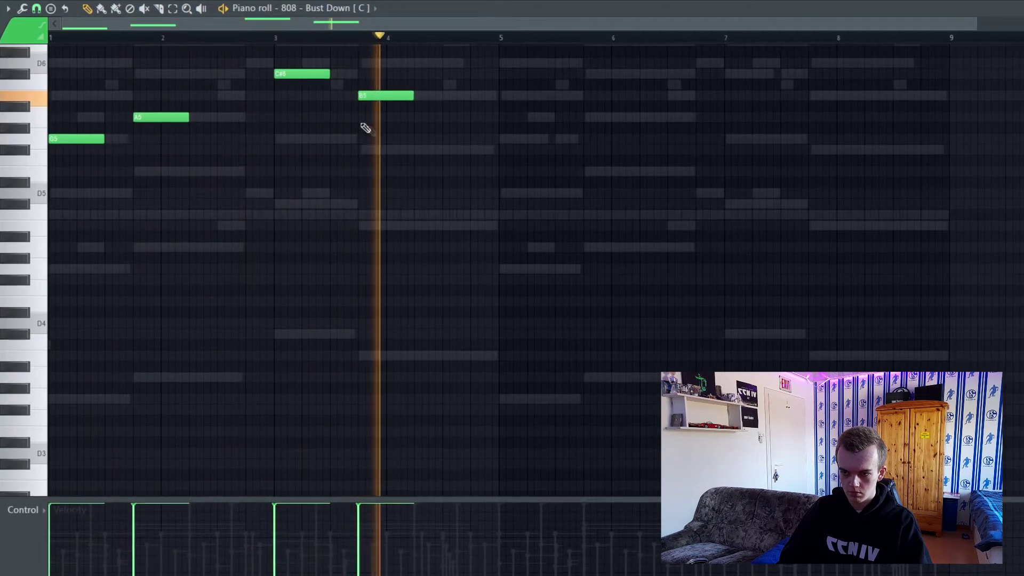
# Step: Place a short A5 pickup just before bar 3 of the 808 line and lengthen the second B5 to close the gap in bar 4
pyautogui.scroll(2, 175, 210)
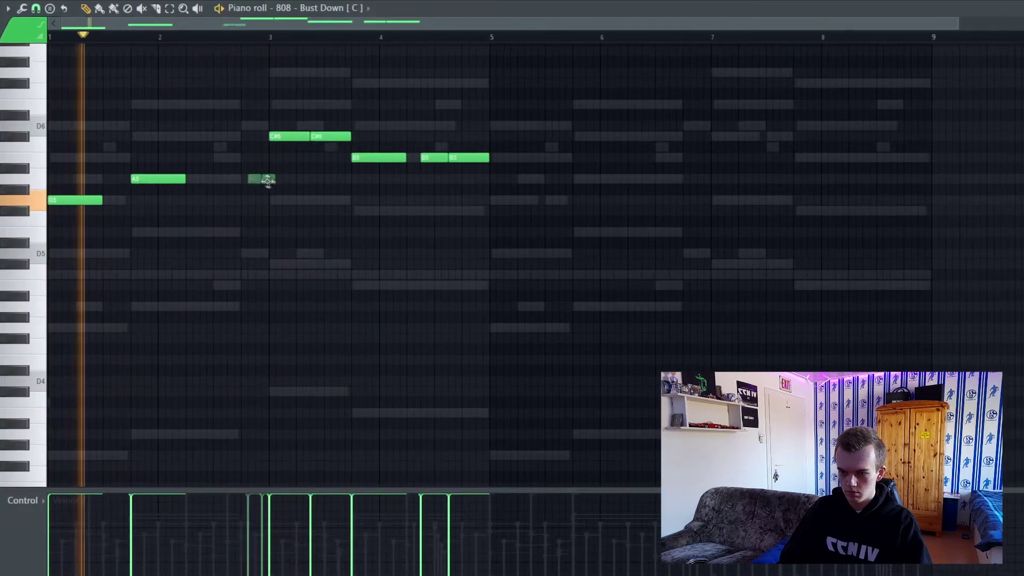
pyautogui.moveTo(268, 180); pyautogui.dragTo(263, 182)
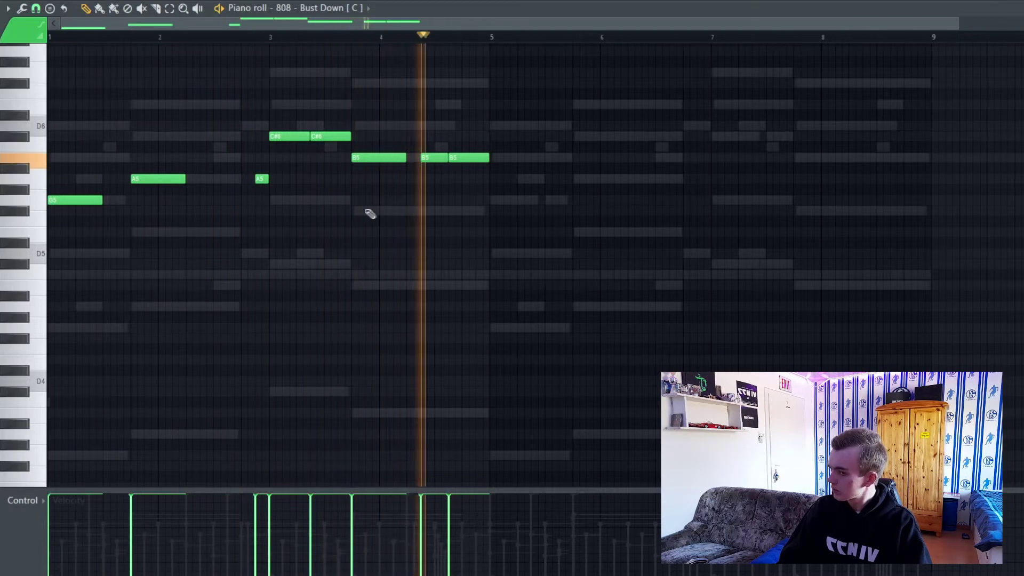
pyautogui.hotkey('ctrl', 'z')
pyautogui.moveTo(477, 159); pyautogui.dragTo(491, 159)
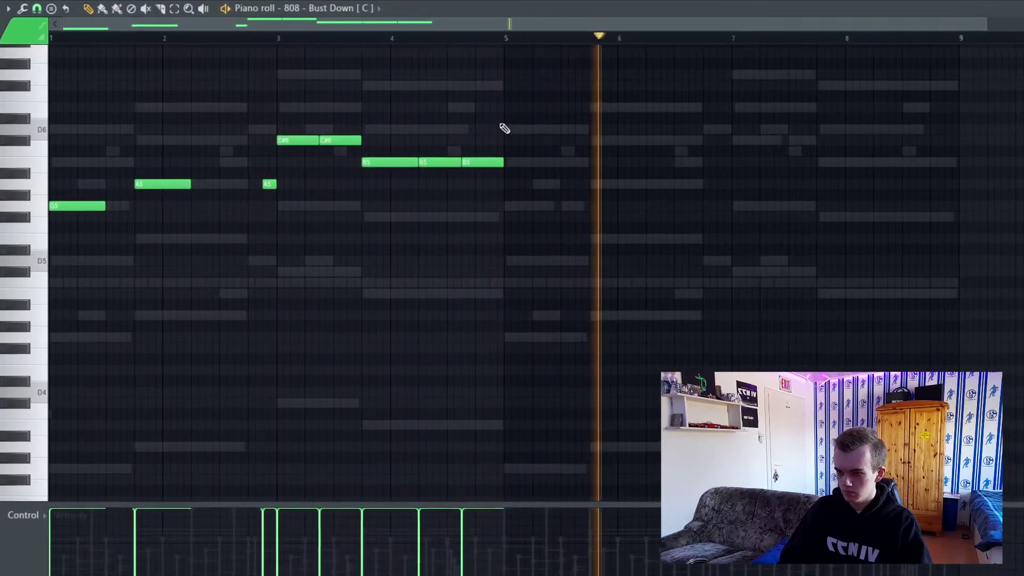
# Step: Duplicate bars 1–4 of the 808 line into bars 5–8 and delete the extra G6 note in bar 5
pyautogui.hotkey('ctrl', 'b')
pyautogui.click(579, 76)
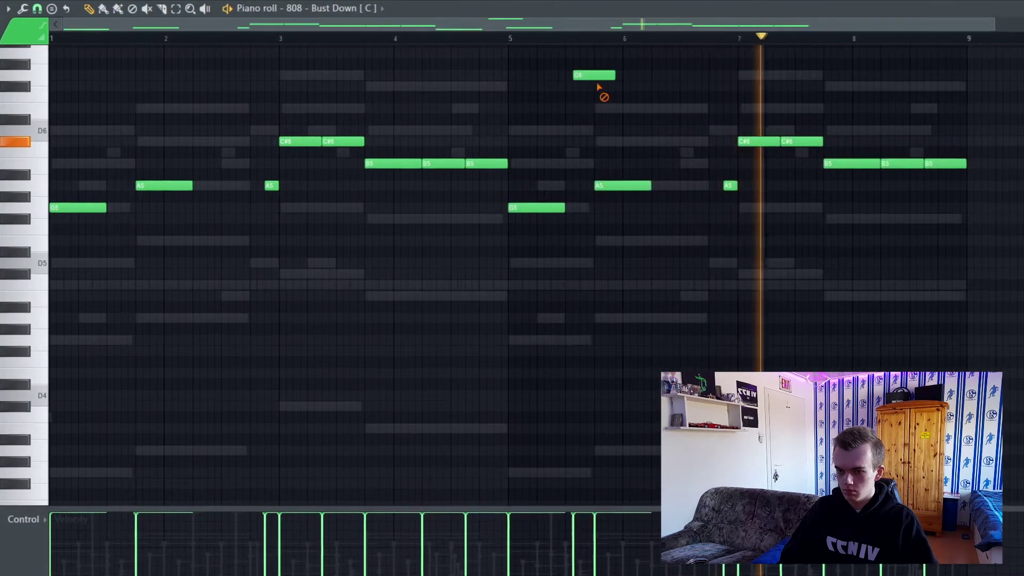
pyautogui.rightClick(599, 75)
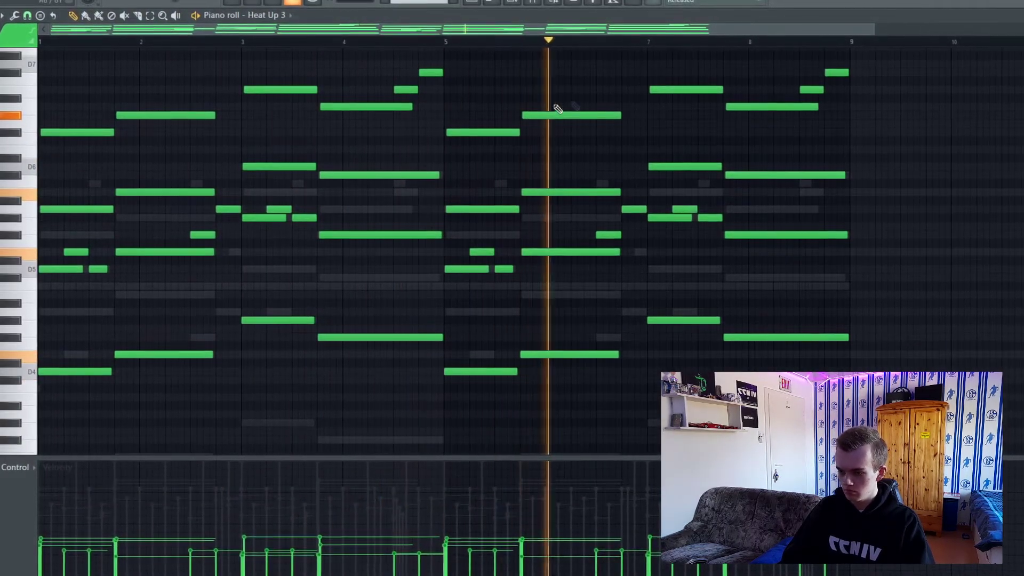
# Step: Load the Spaz plugin into slot 2 of mixer track Insert 11
pyautogui.click(538, 7)
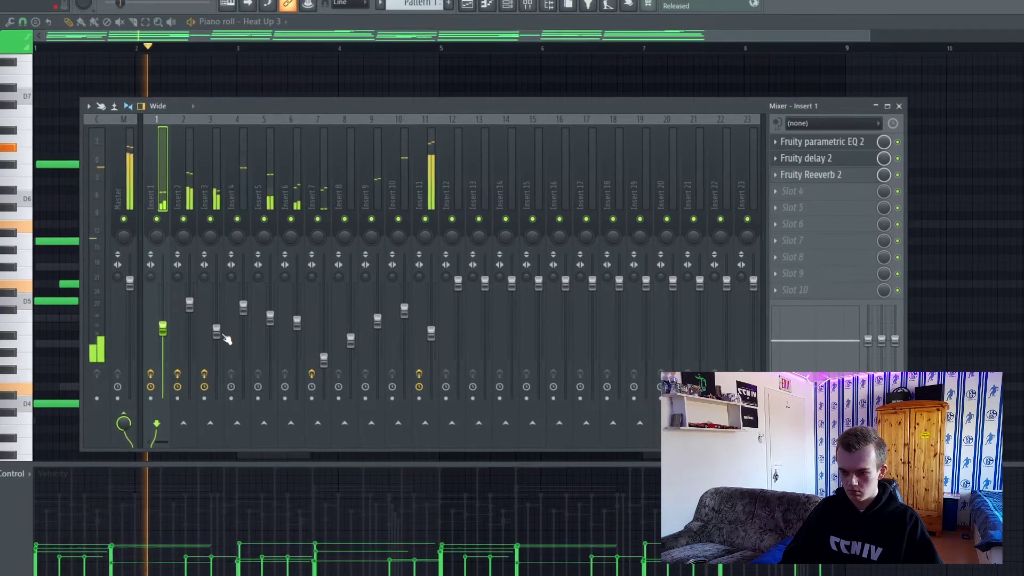
pyautogui.click(427, 187)
pyautogui.click(775, 160)
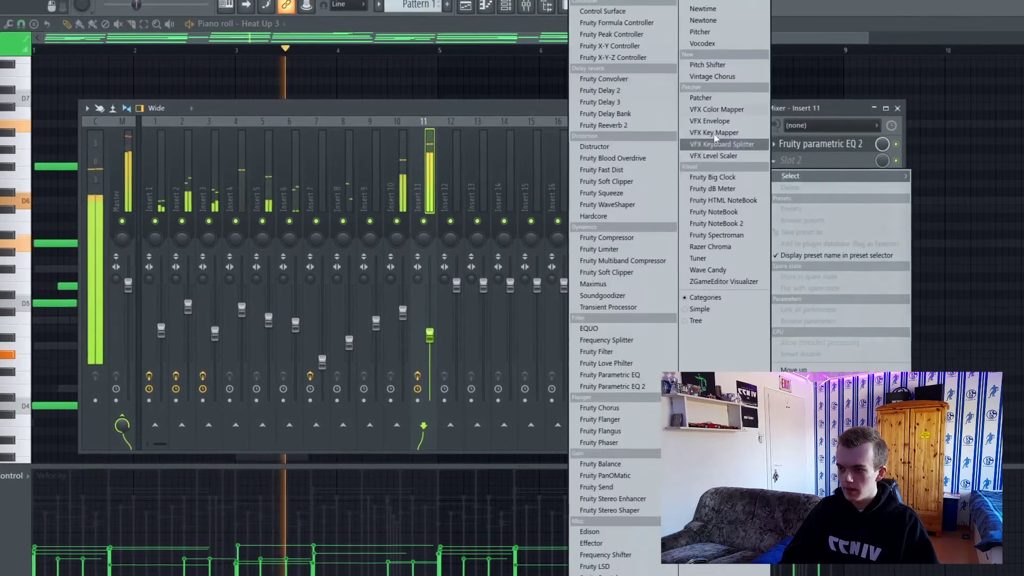
pyautogui.click(586, 8)
pyautogui.scroll(-10, 435, 312)
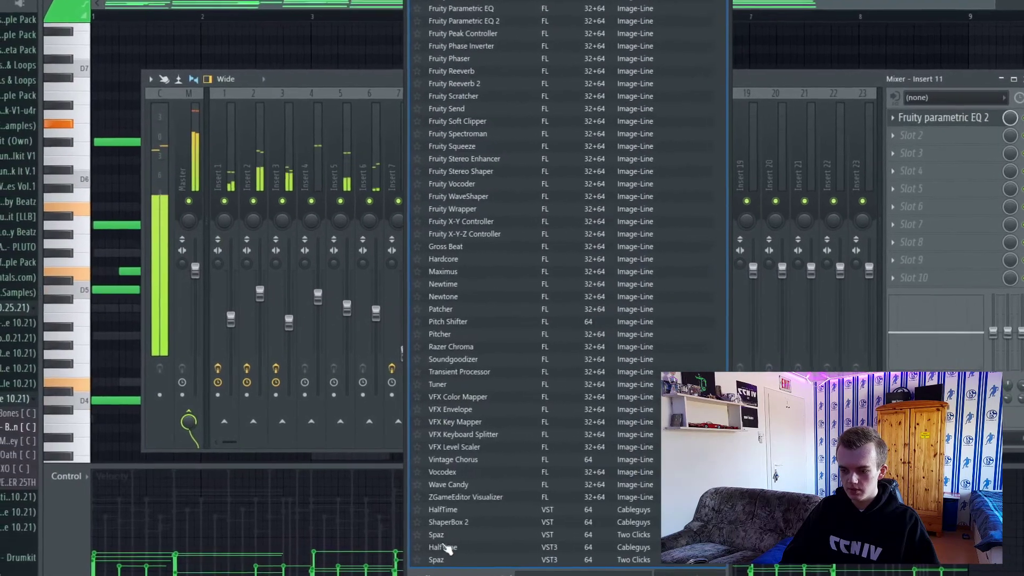
pyautogui.click(426, 558)
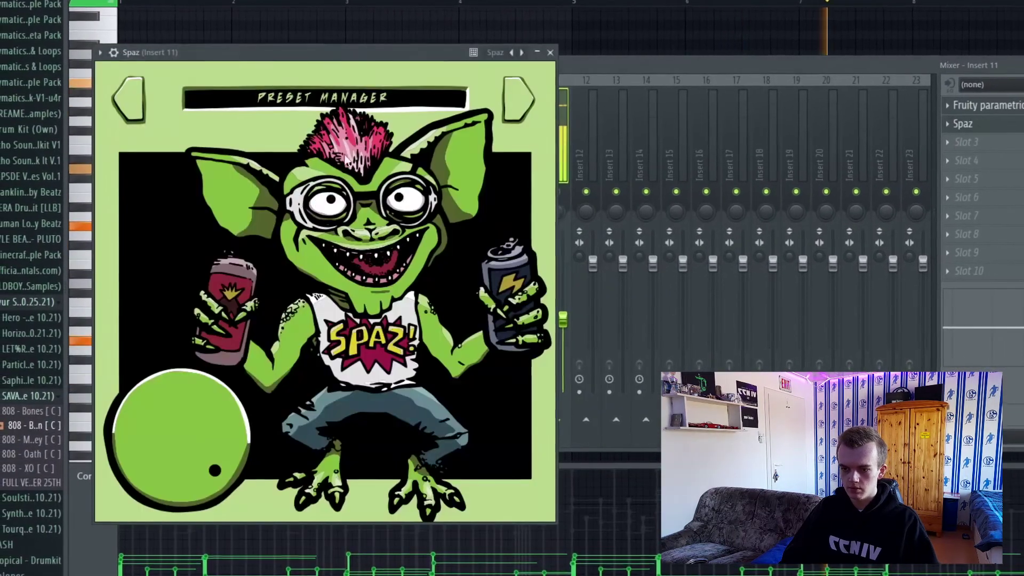
# Step: Choose the Ace preset in Spaz and set its overall amount to 40%
pyautogui.click(517, 99)
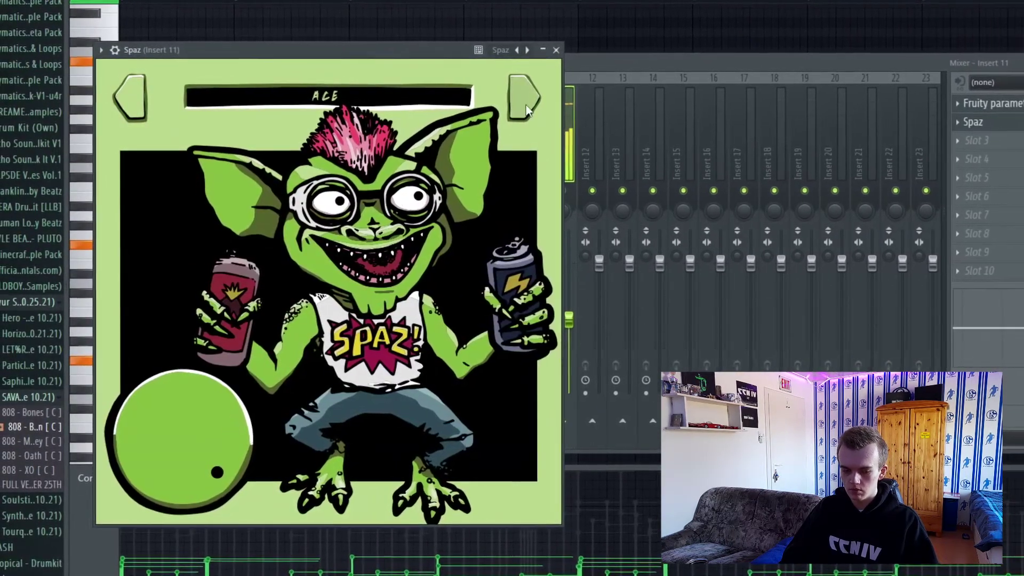
pyautogui.moveTo(197, 448)
pyautogui.moveTo(199, 450); pyautogui.dragTo(224, 514)
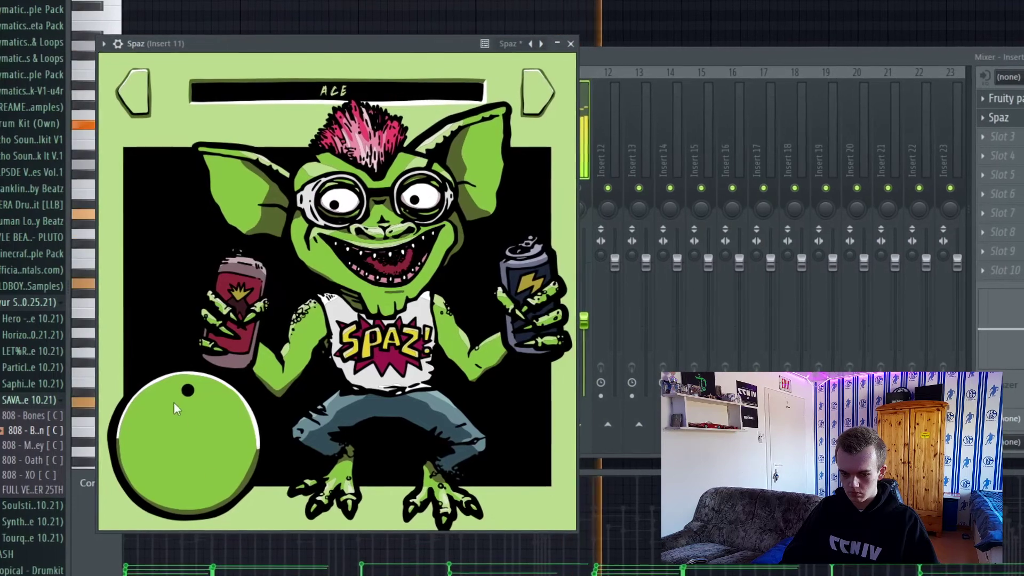
pyautogui.moveTo(166, 402); pyautogui.dragTo(180, 422)
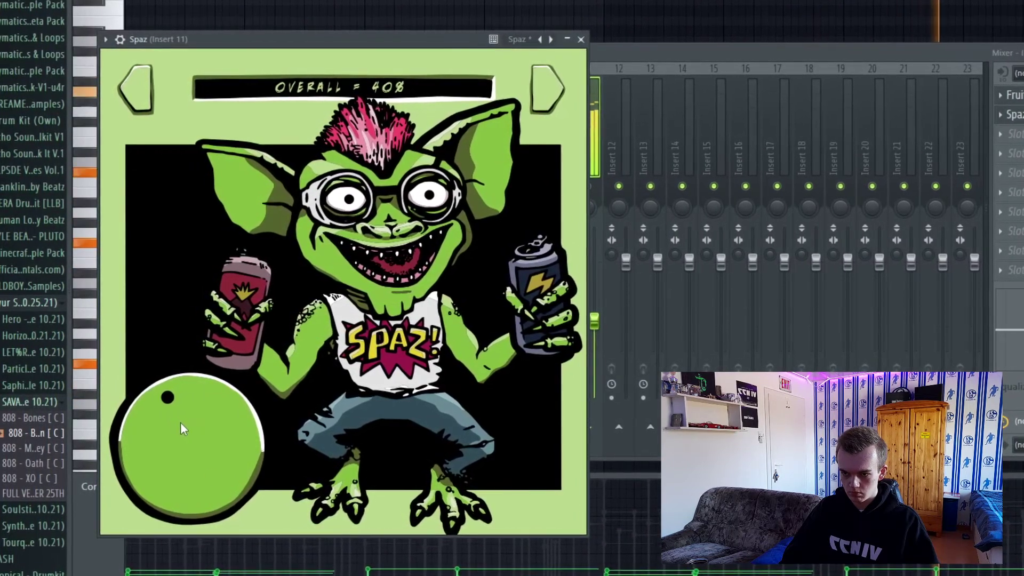